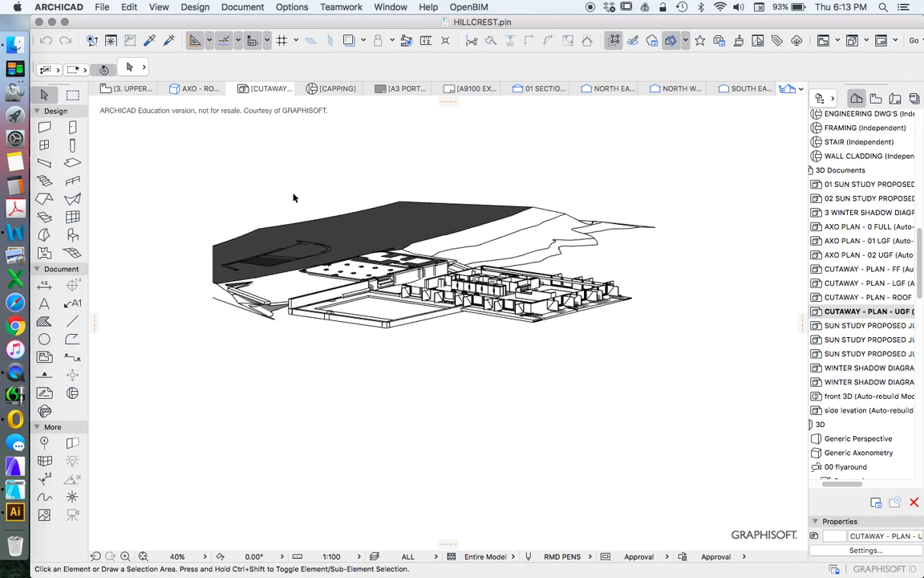
Preview the LGF, UGF, FF and roof cutaway plan views in turn from the View Map
{"action": "left_click", "coordinate": [857, 283]}
{"action": "left_click", "coordinate": [852, 311]}
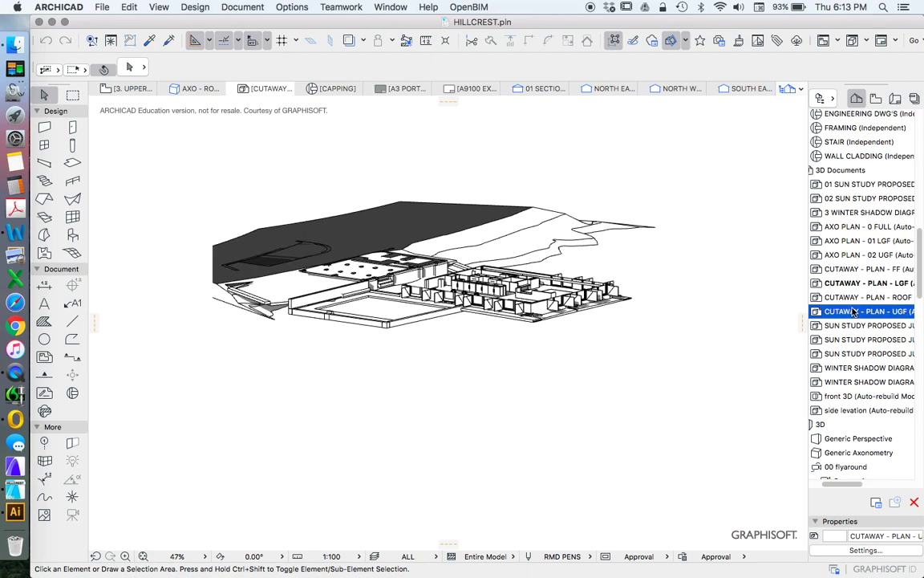
{"action": "left_click", "coordinate": [858, 271]}
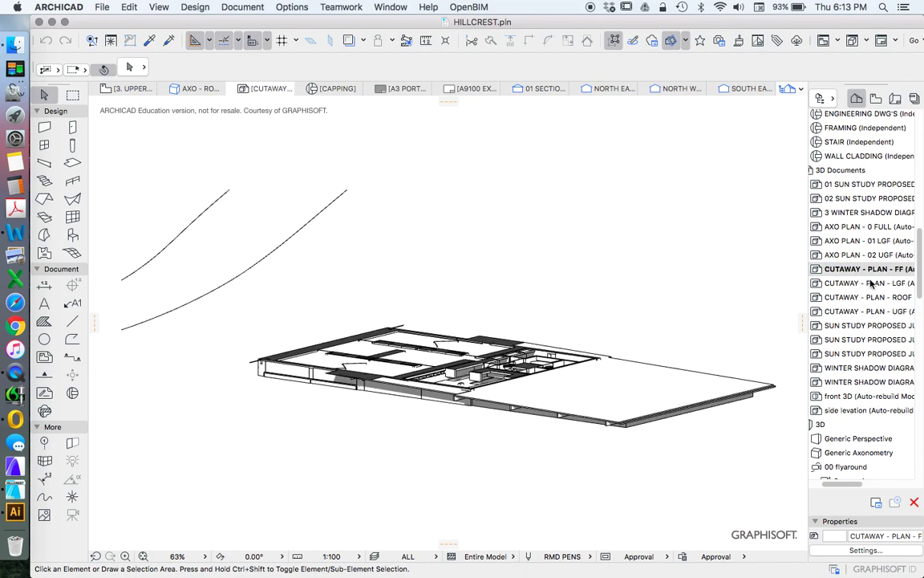
{"action": "left_click", "coordinate": [862, 298]}
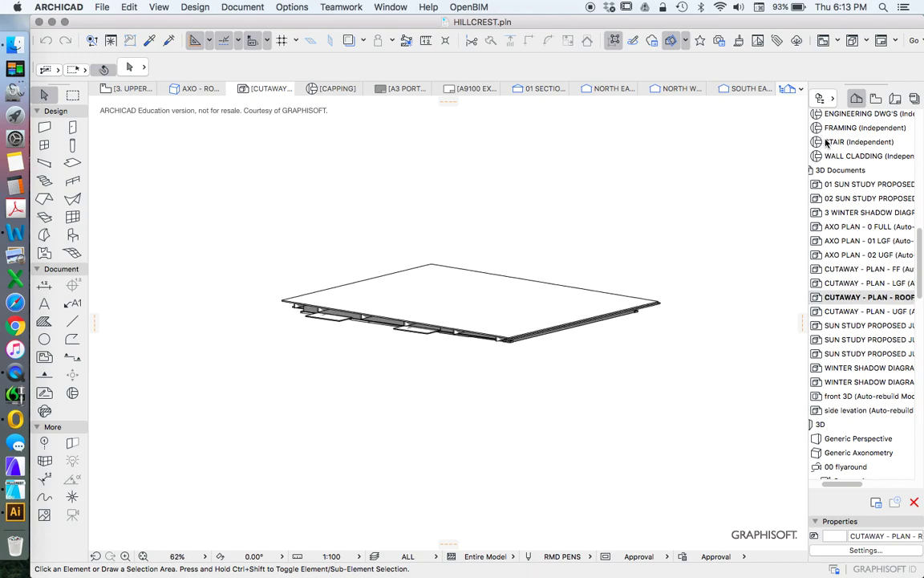
Open CUTAWAY - PLAN - LGF from the AXO PLAN CUTAWAY folder in the Project Map
{"action": "left_click", "coordinate": [876, 100]}
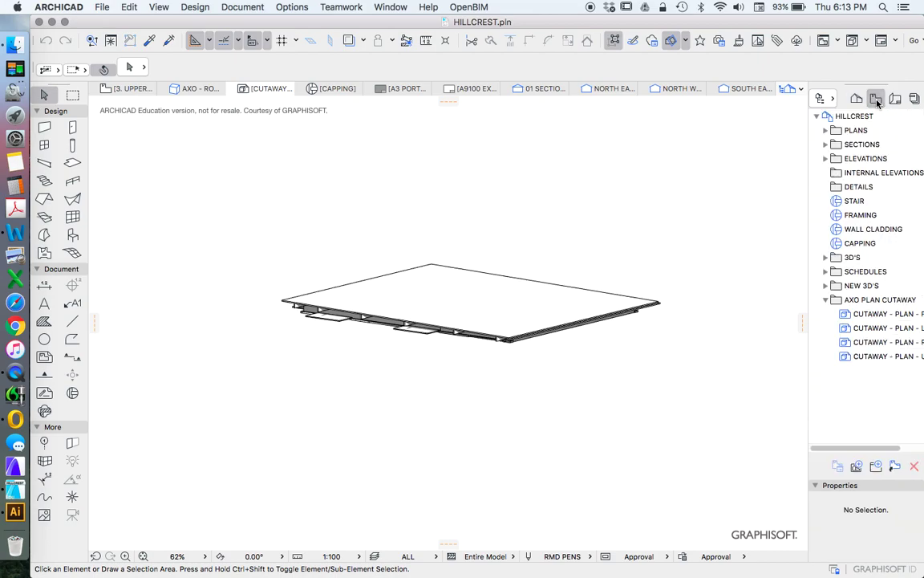
{"action": "left_click_drag", "start_coordinate": [845, 446], "coordinate": [872, 446]}
{"action": "left_click", "coordinate": [839, 301]}
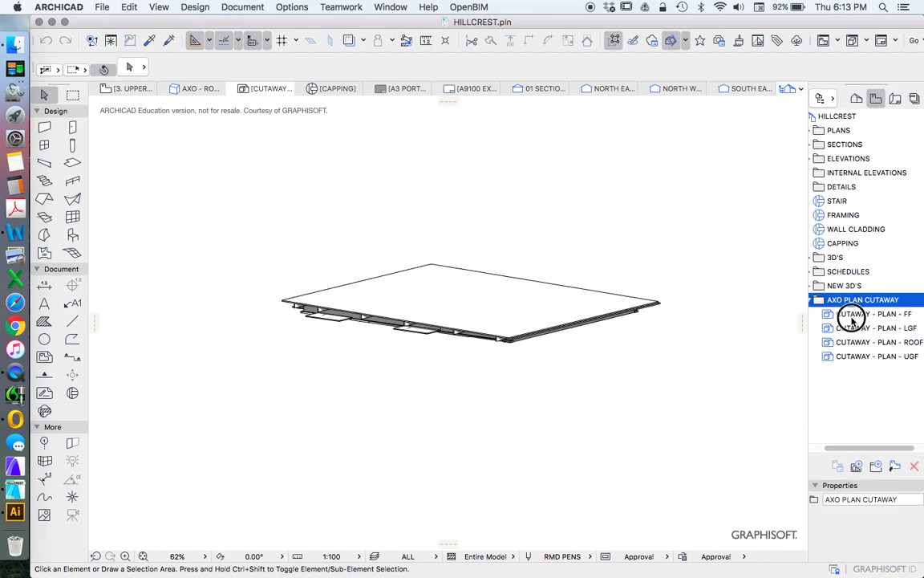
{"action": "double_click", "coordinate": [870, 314]}
{"action": "double_click", "coordinate": [870, 328]}
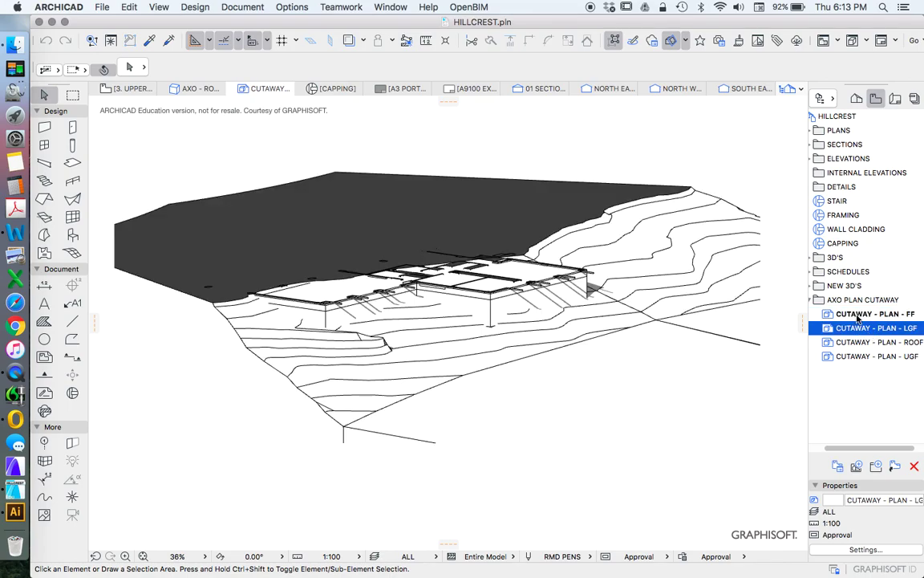
Open the A9100 EXPLODED AXO layout from the Layout Book
{"action": "left_click", "coordinate": [895, 99]}
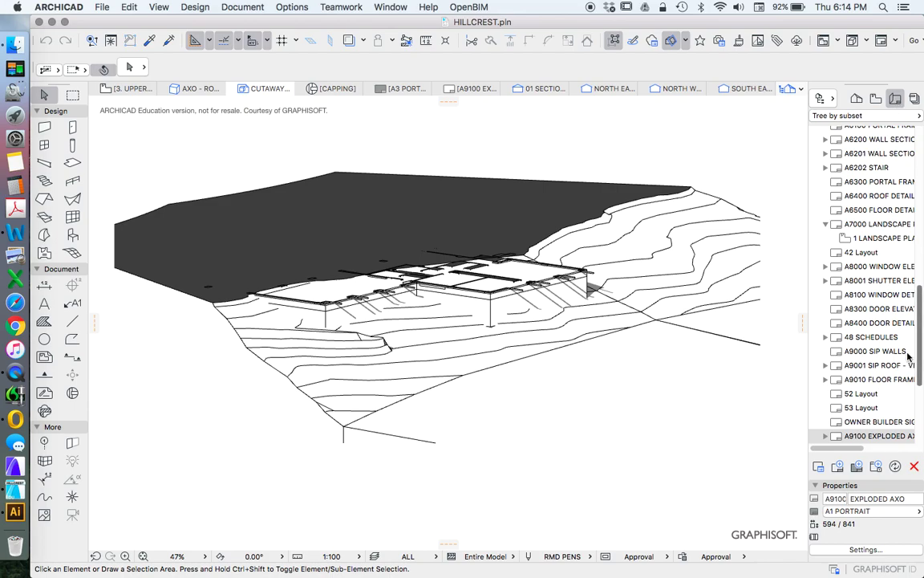
{"action": "scroll", "coordinate": [905, 353], "scroll_direction": "down", "scroll_amount": 2}
{"action": "double_click", "coordinate": [875, 412]}
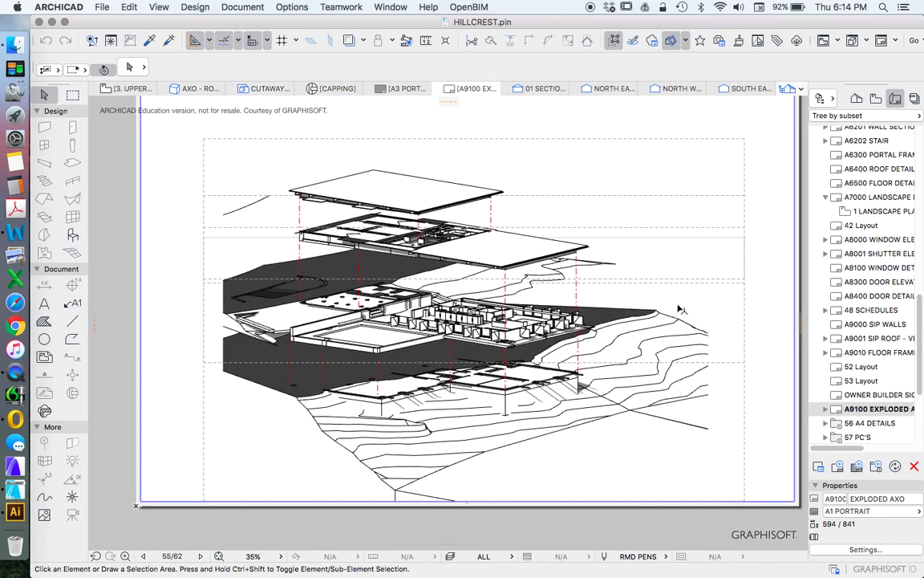
{"action": "scroll", "coordinate": [526, 303], "scroll_direction": "up", "scroll_amount": 5}
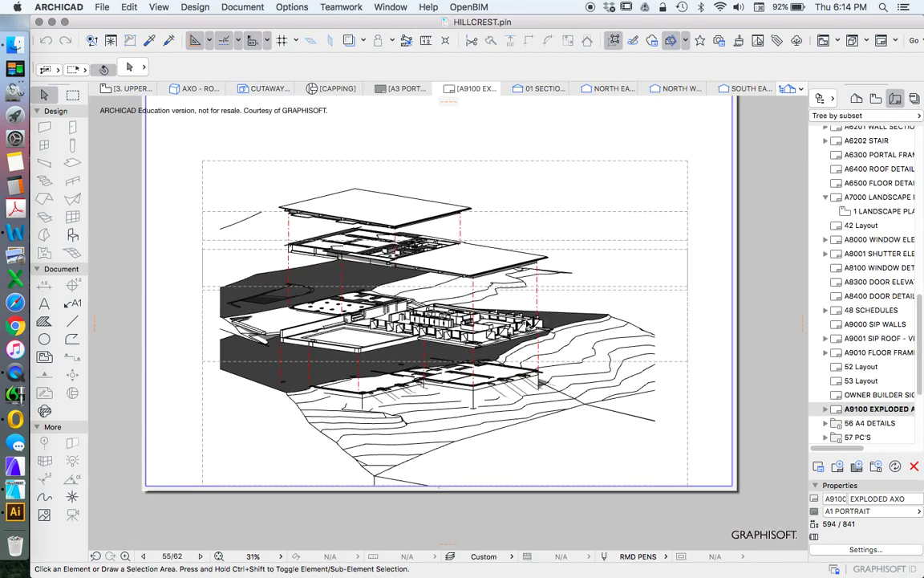
{"action": "scroll", "coordinate": [506, 386], "scroll_direction": "down", "scroll_amount": 3}
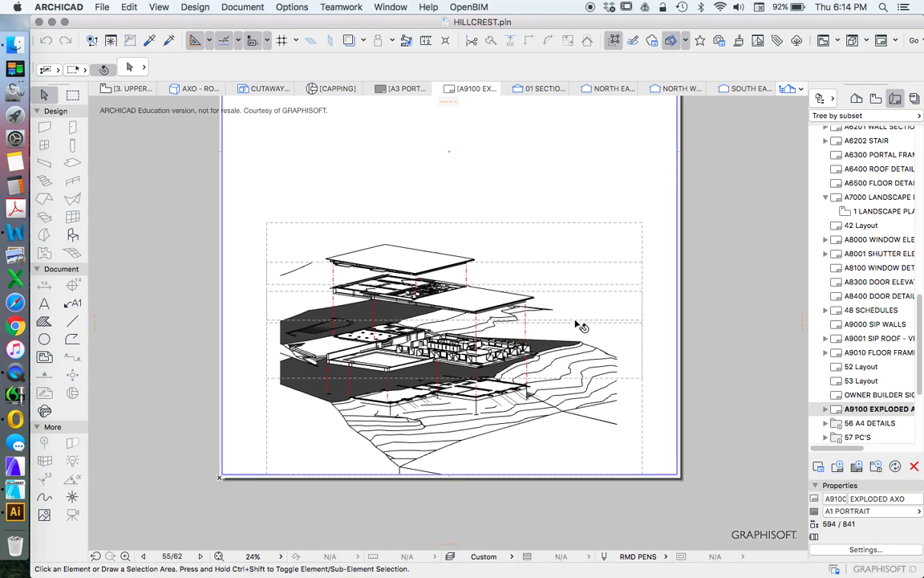
Delete the four placed drawings and the red dashed alignment lines from the sheet
{"action": "left_click", "coordinate": [697, 430]}
{"action": "left_click", "coordinate": [515, 151]}
{"action": "scroll", "coordinate": [552, 182], "scroll_direction": "down", "scroll_amount": 2}
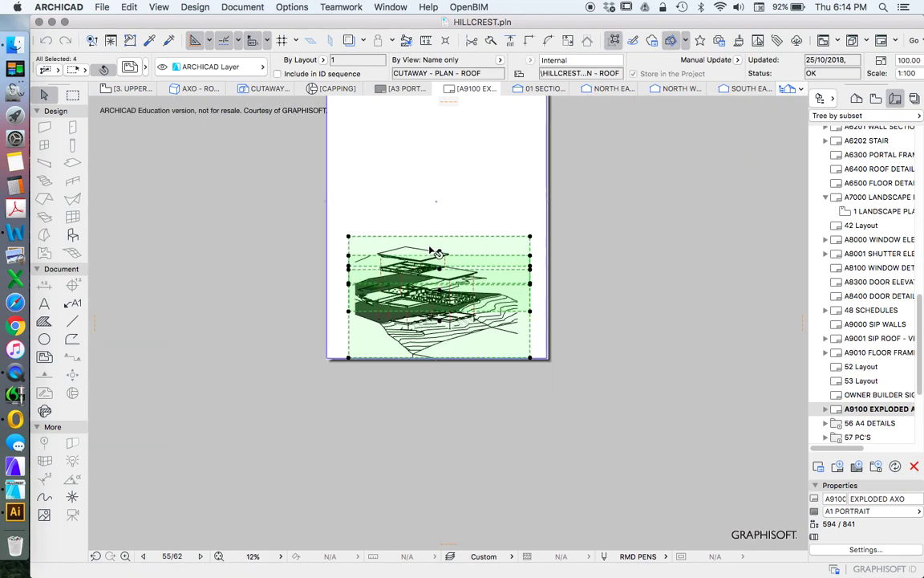
{"action": "key", "text": "Delete"}
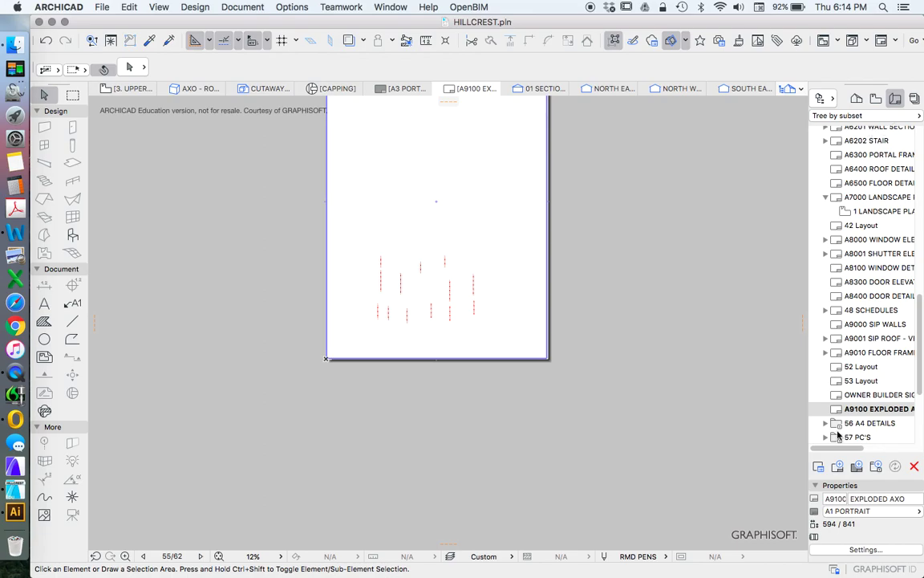
{"action": "mouse_move", "coordinate": [542, 360]}
{"action": "left_mouse_down"}
{"action": "mouse_move", "coordinate": [345, 218]}
{"action": "mouse_move", "coordinate": [351, 235]}
{"action": "left_mouse_up"}
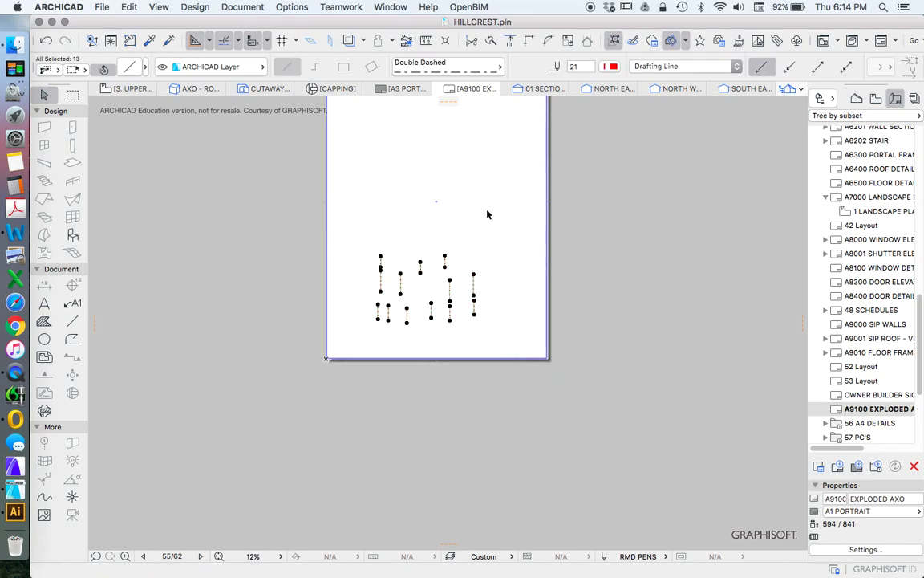
{"action": "key", "text": "Delete"}
Select the cutaway views in the View Map, ending on the roof cutaway
{"action": "left_click", "coordinate": [877, 98]}
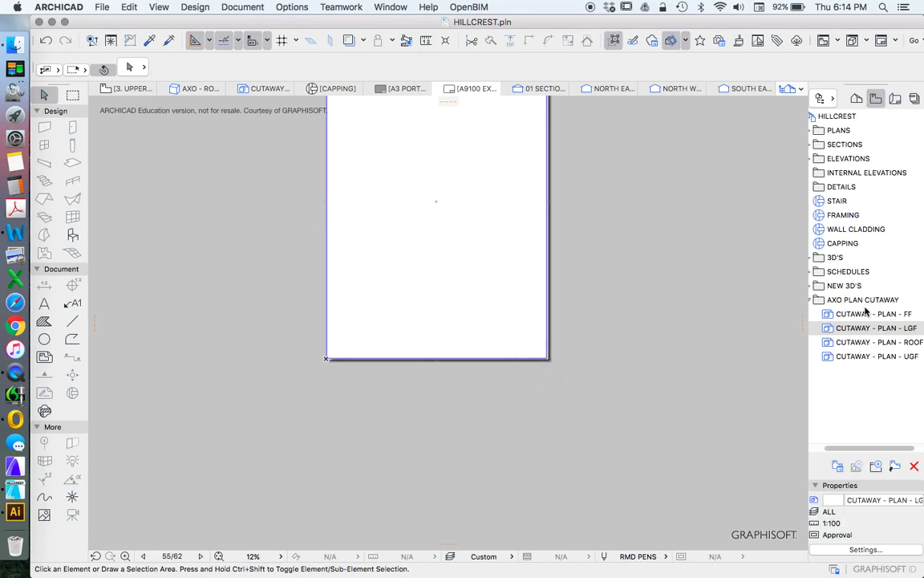
{"action": "left_click", "coordinate": [885, 358], "text": "shift"}
{"action": "left_click", "coordinate": [834, 324]}
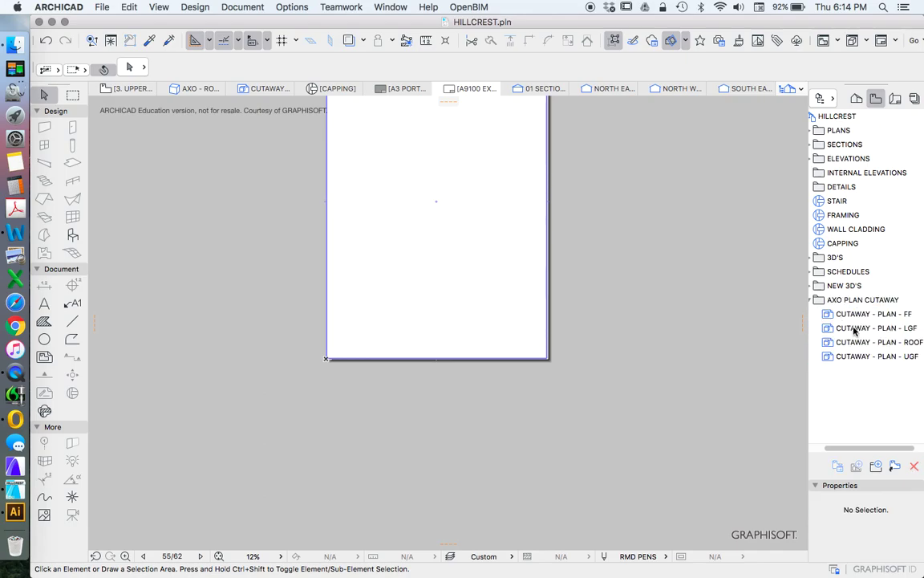
{"action": "left_click", "coordinate": [855, 341]}
{"action": "left_click", "coordinate": [835, 314]}
{"action": "left_click", "coordinate": [842, 356], "text": "shift"}
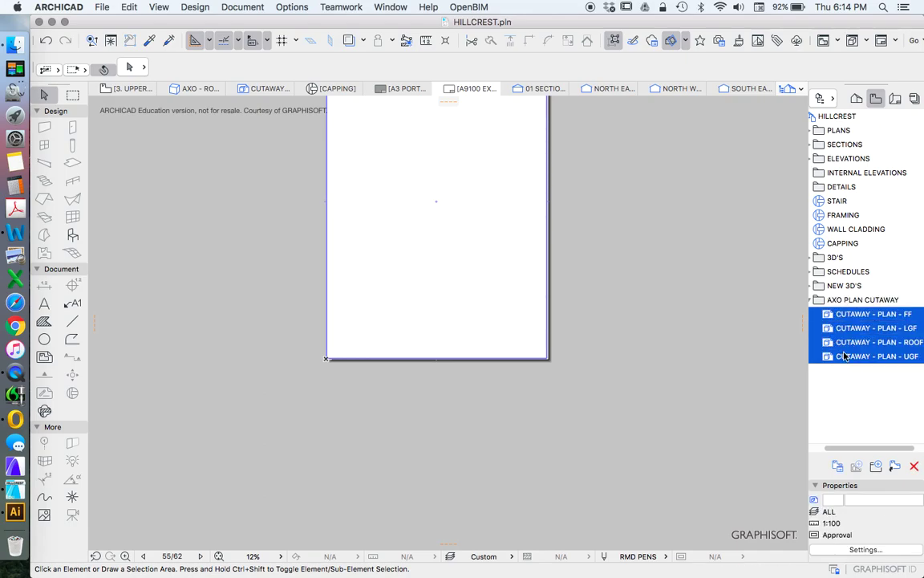
{"action": "left_click_drag", "start_coordinate": [842, 356], "coordinate": [454, 246]}
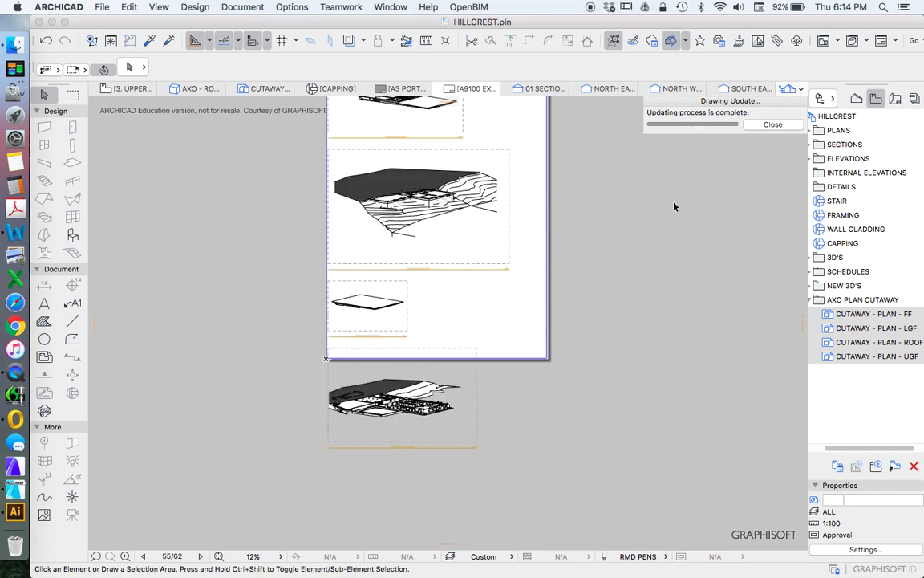
{"action": "left_click", "coordinate": [773, 125]}
{"action": "scroll", "coordinate": [559, 303], "scroll_direction": "down", "scroll_amount": 5}
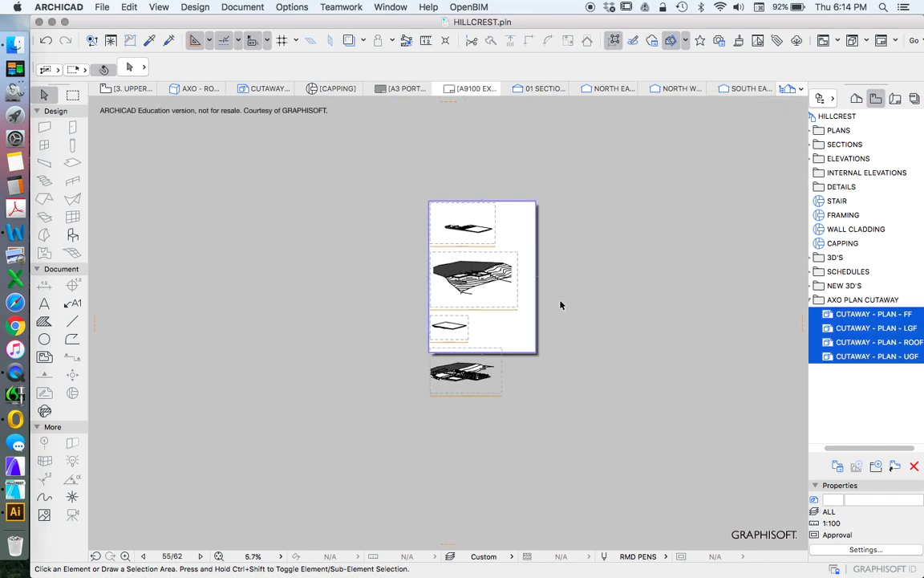
{"action": "scroll", "coordinate": [560, 263], "scroll_direction": "up", "scroll_amount": 2}
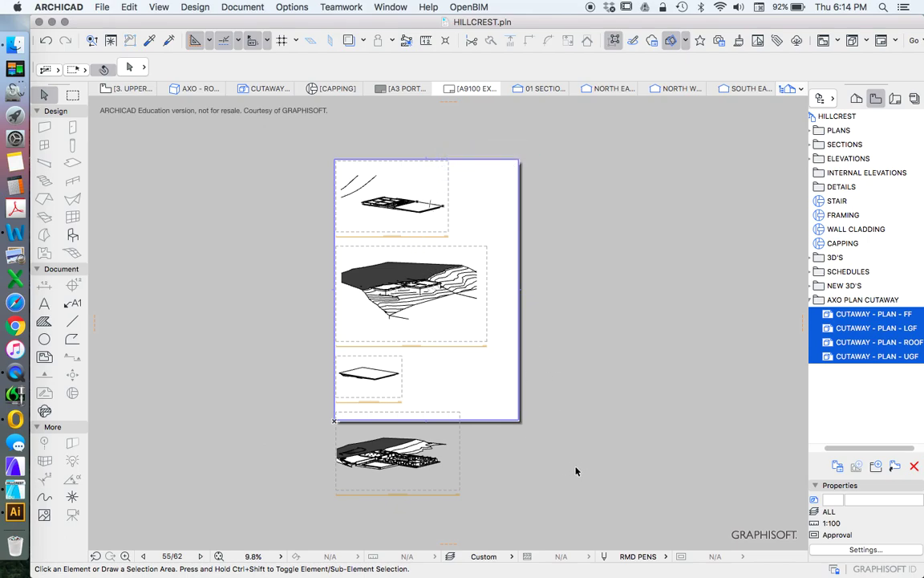
{"action": "left_click_drag", "start_coordinate": [574, 479], "coordinate": [346, 179]}
{"action": "key", "text": "BackSpace"}
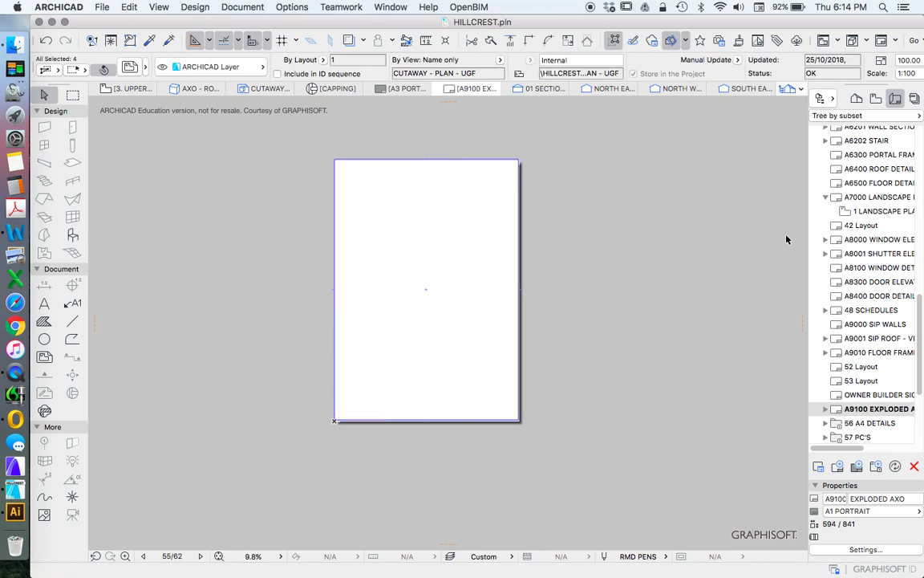
Place the CUTAWAY - PLAN - LGF view as a drawing on the A9100 layout
{"action": "left_click", "coordinate": [875, 97]}
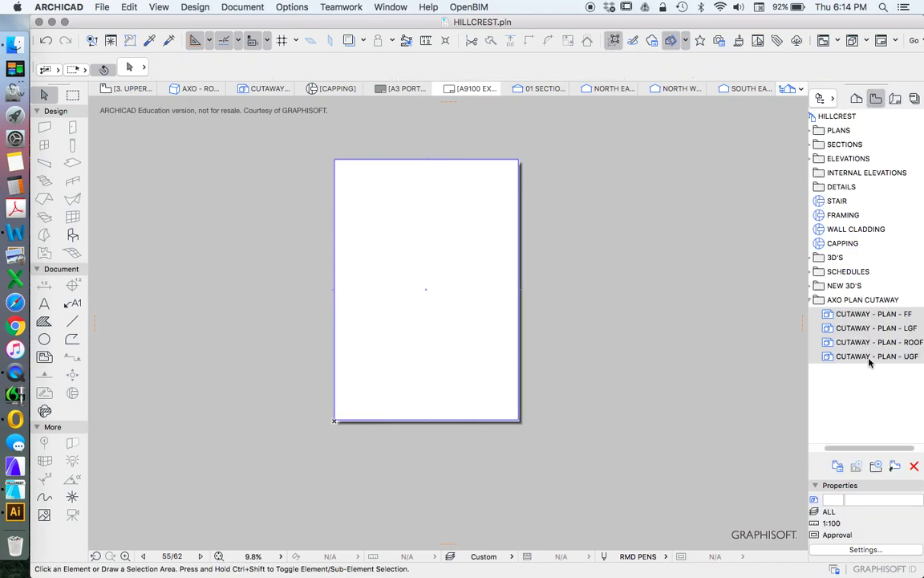
{"action": "left_click", "coordinate": [875, 335]}
{"action": "left_click_drag", "start_coordinate": [874, 328], "coordinate": [451, 337]}
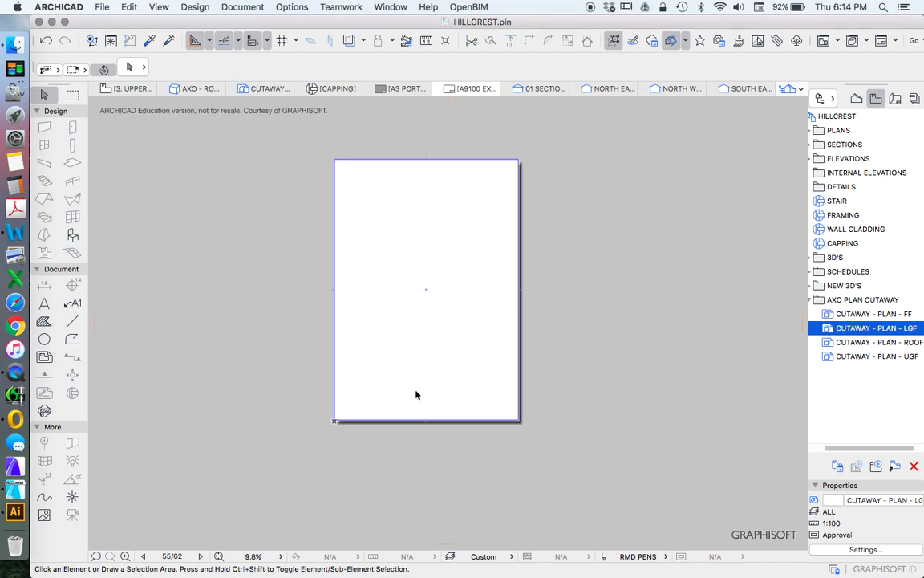
Move the LGF drawing down to the bottom of the page
{"action": "left_click", "coordinate": [125, 556]}
{"action": "key", "text": "Escape"}
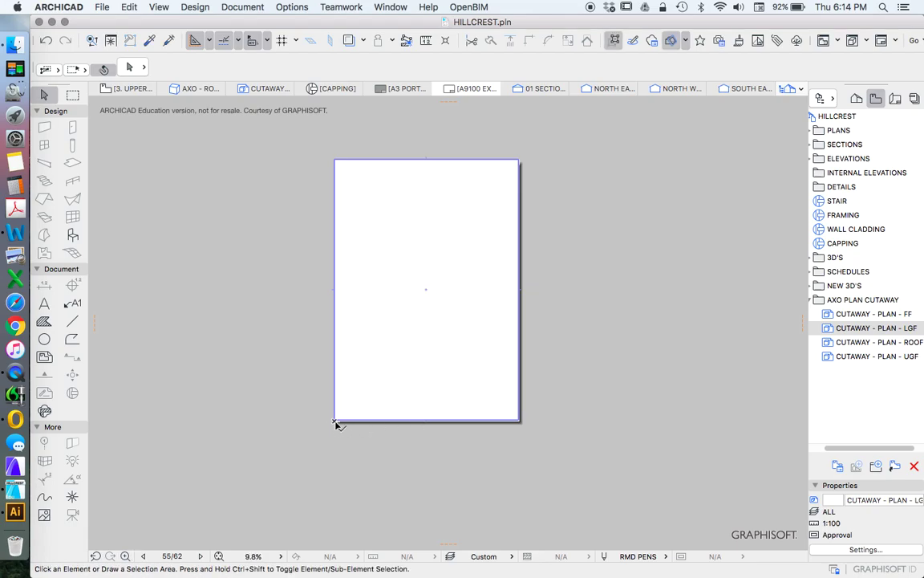
{"action": "scroll", "coordinate": [337, 421], "scroll_direction": "down", "scroll_amount": 5}
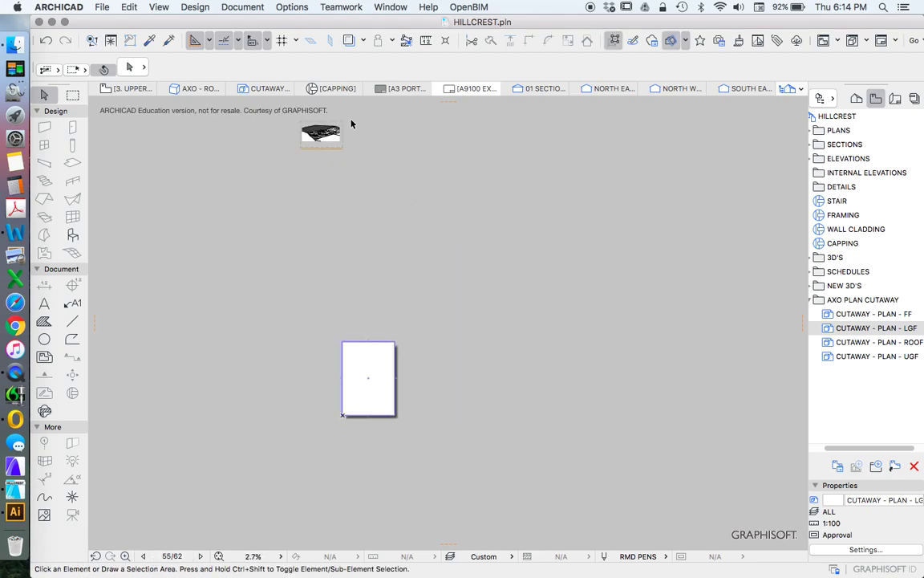
{"action": "mouse_move", "coordinate": [340, 147]}
{"action": "left_mouse_down"}
{"action": "mouse_move", "coordinate": [391, 396]}
{"action": "mouse_move", "coordinate": [386, 417]}
{"action": "left_mouse_up"}
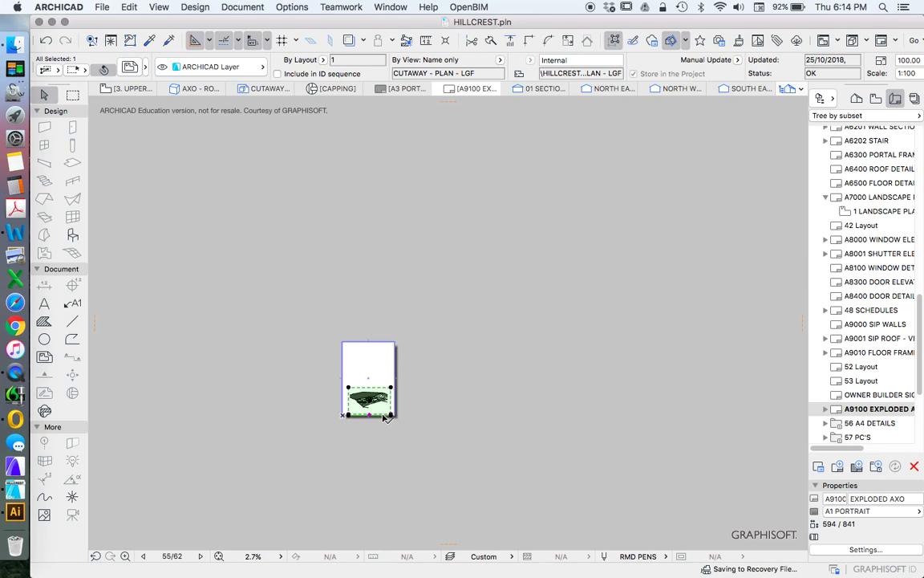
{"action": "scroll", "coordinate": [372, 405], "scroll_direction": "up", "scroll_amount": 5}
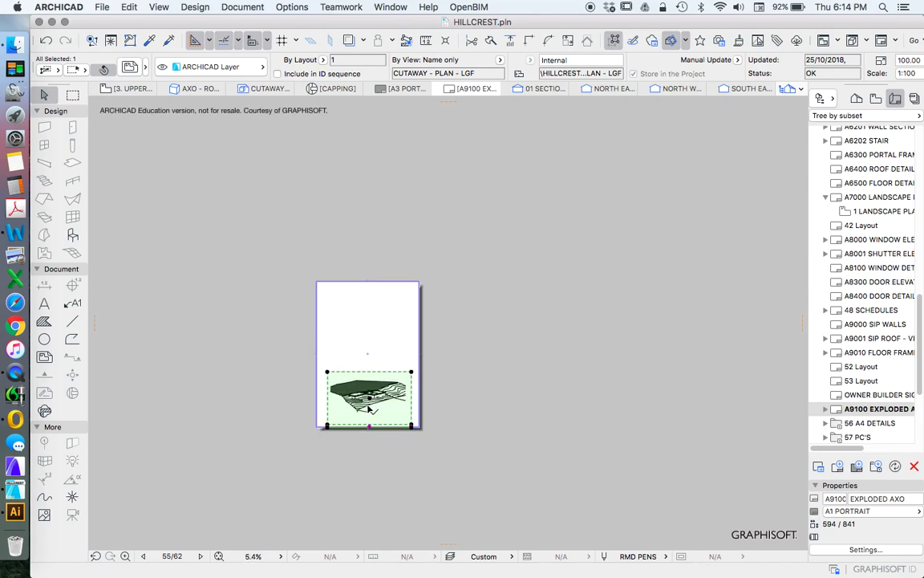
Set the LGF drawing's title to No Title in Drawing Selection Settings
{"action": "left_click", "coordinate": [129, 67]}
{"action": "left_click", "coordinate": [448, 382]}
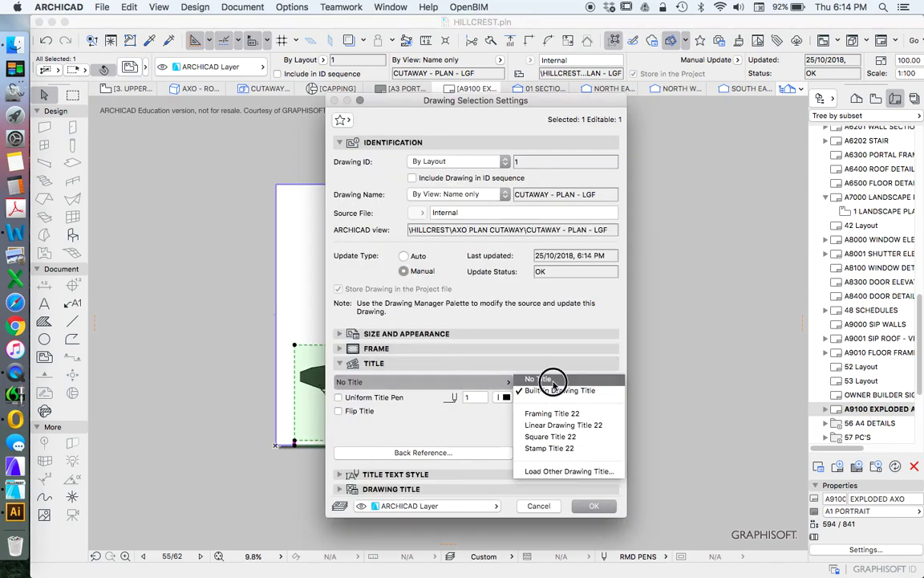
{"action": "left_click", "coordinate": [549, 377]}
{"action": "left_click", "coordinate": [579, 504]}
Crop the drawing's bottom, top and right edges tightly around the terrain
{"action": "scroll", "coordinate": [365, 431], "scroll_direction": "up", "scroll_amount": 5}
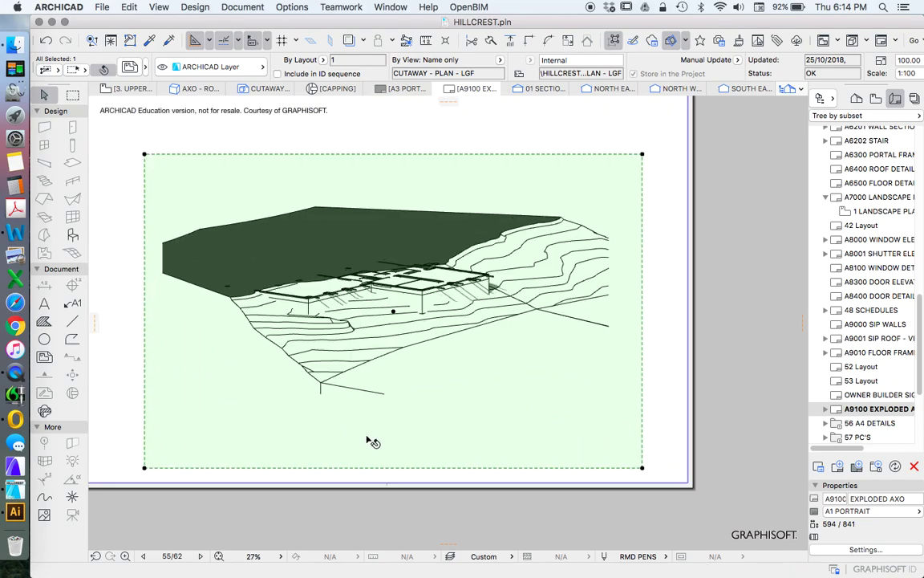
{"action": "left_click", "coordinate": [381, 472]}
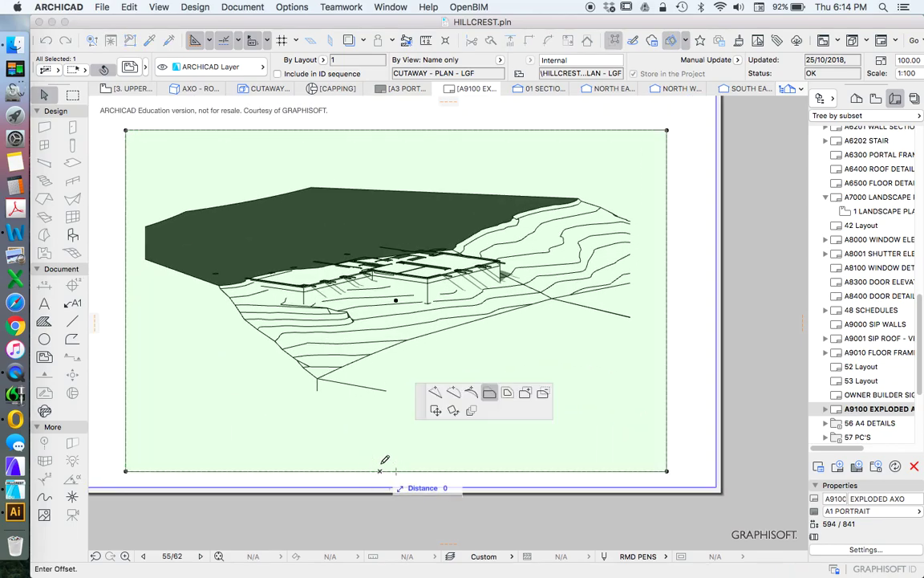
{"action": "left_click", "coordinate": [372, 384]}
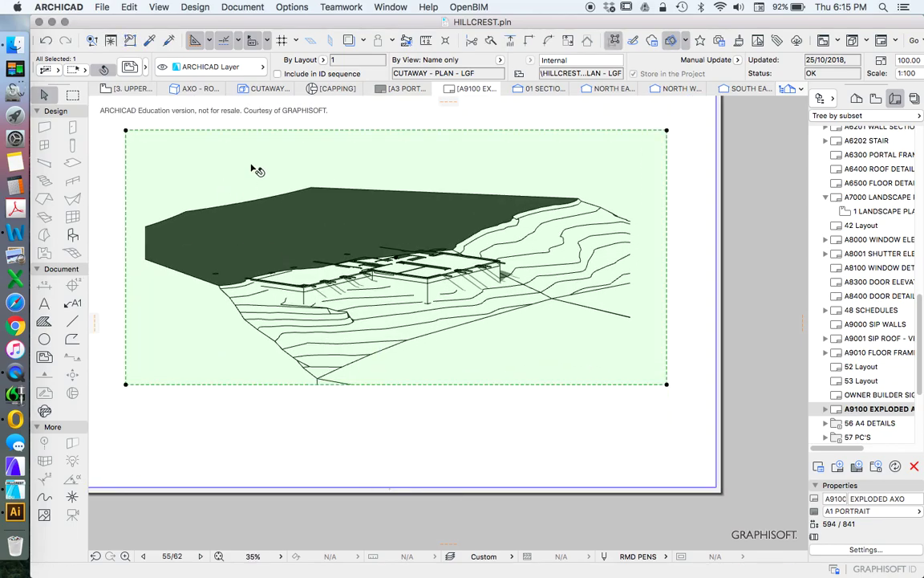
{"action": "left_click", "coordinate": [284, 130]}
{"action": "left_click", "coordinate": [275, 184]}
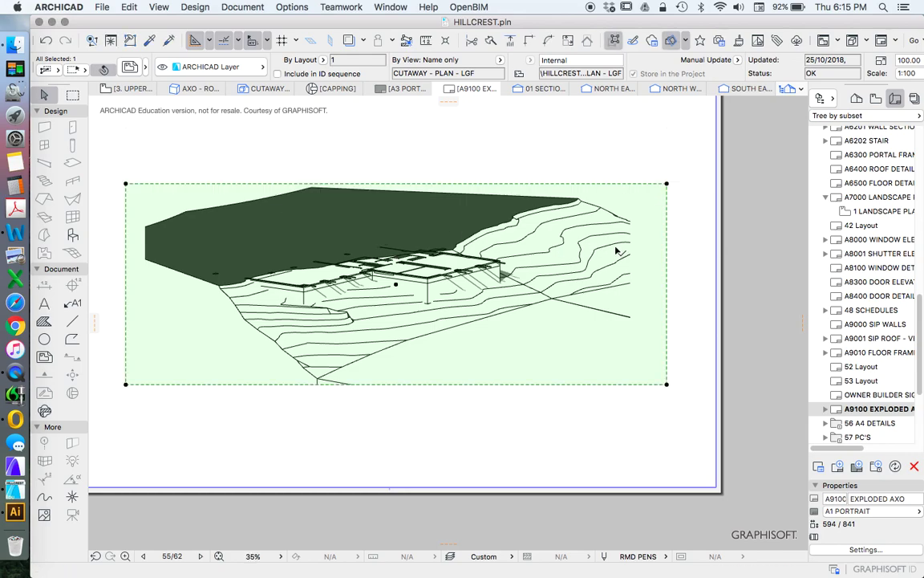
{"action": "left_click", "coordinate": [667, 257]}
{"action": "left_click", "coordinate": [640, 250]}
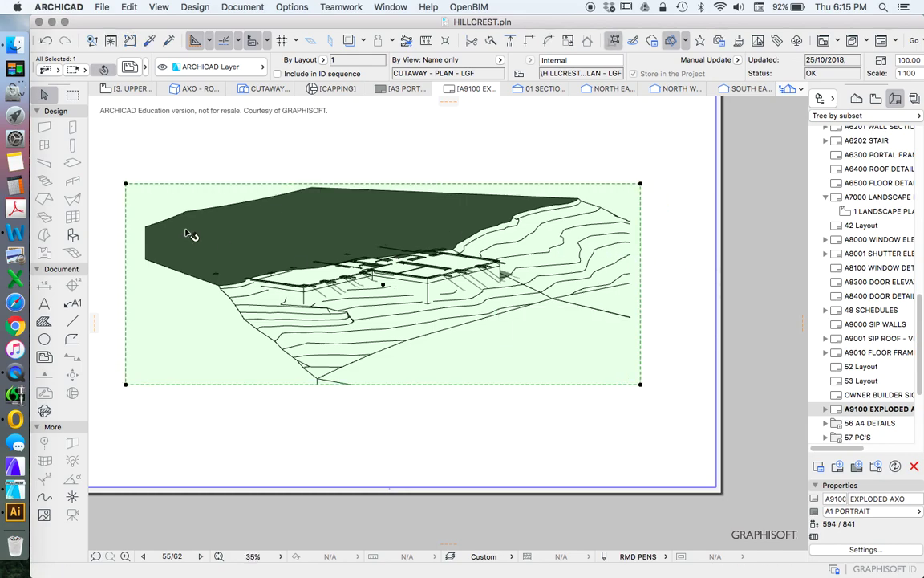
Move the cropped drawing lower on the sheet and deselect it
{"action": "left_click_drag", "start_coordinate": [208, 326], "coordinate": [211, 426]}
{"action": "left_click", "coordinate": [210, 426]}
{"action": "scroll", "coordinate": [313, 380], "scroll_direction": "down", "scroll_amount": 3}
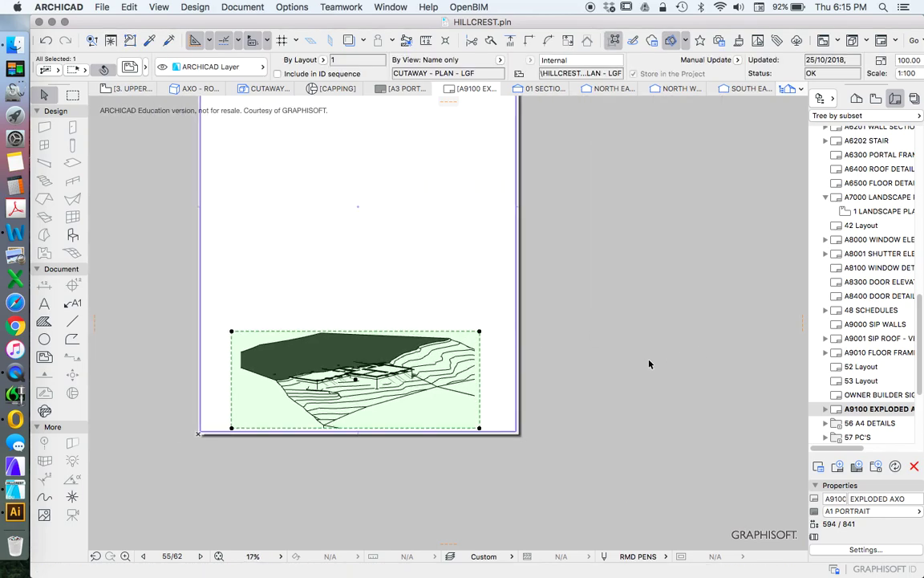
{"action": "left_click", "coordinate": [706, 118]}
{"action": "left_click", "coordinate": [875, 98]}
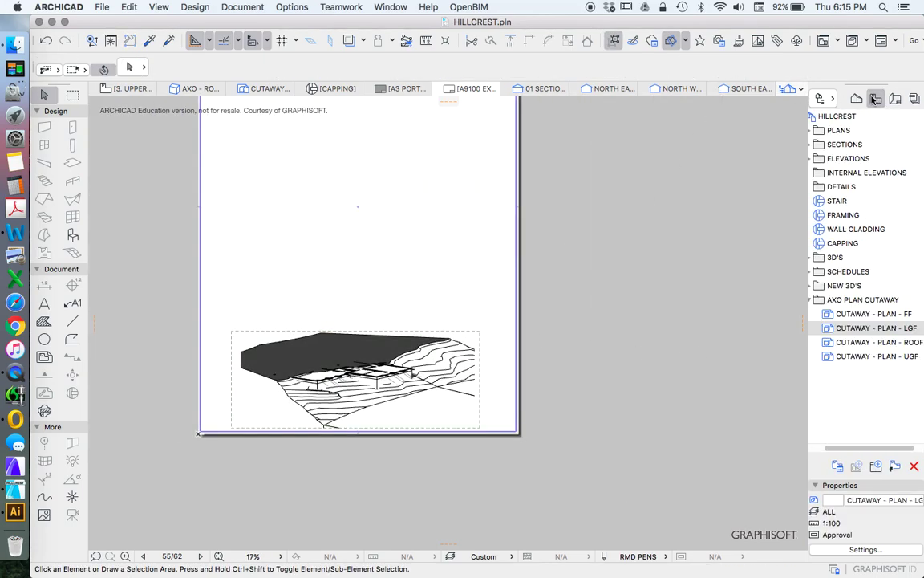
Drag a copy of the LGF drawing directly above the original
{"action": "left_click", "coordinate": [469, 330]}
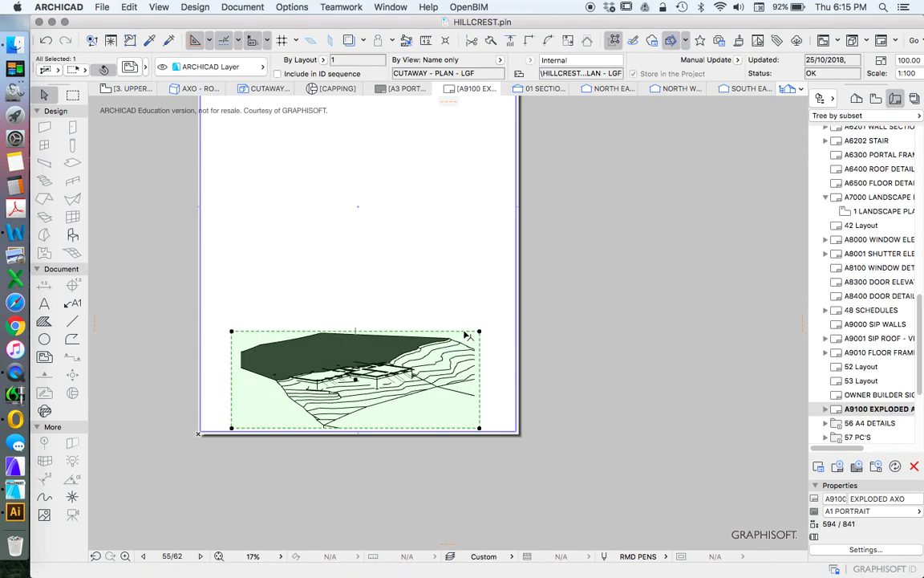
{"action": "right_click", "coordinate": [469, 331]}
{"action": "mouse_move", "coordinate": [561, 491]}
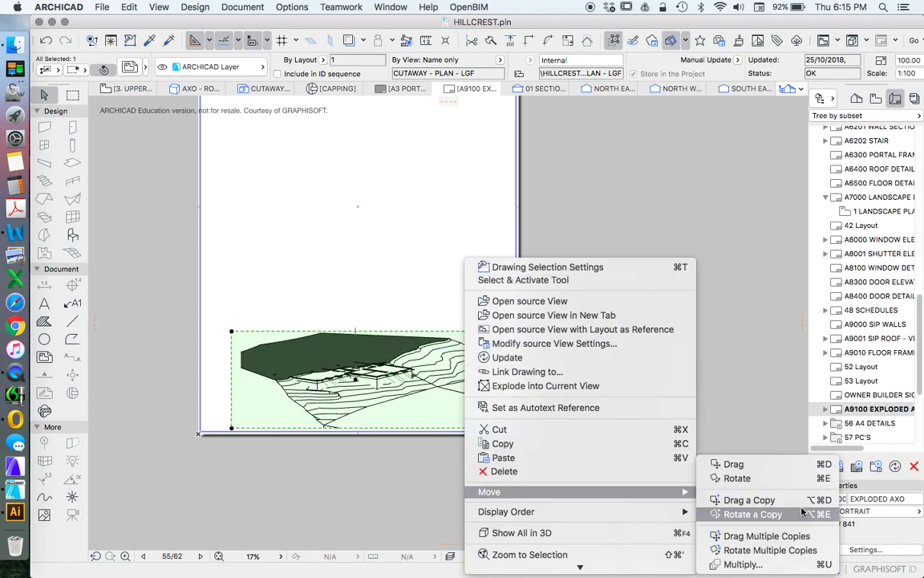
{"action": "left_click", "coordinate": [735, 501]}
{"action": "left_click", "coordinate": [435, 391]}
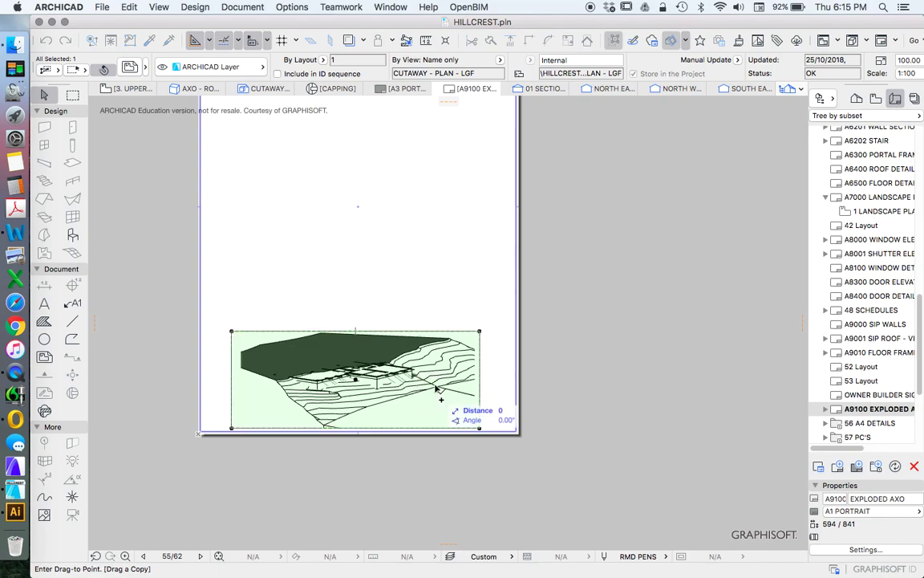
{"action": "left_click", "coordinate": [435, 291]}
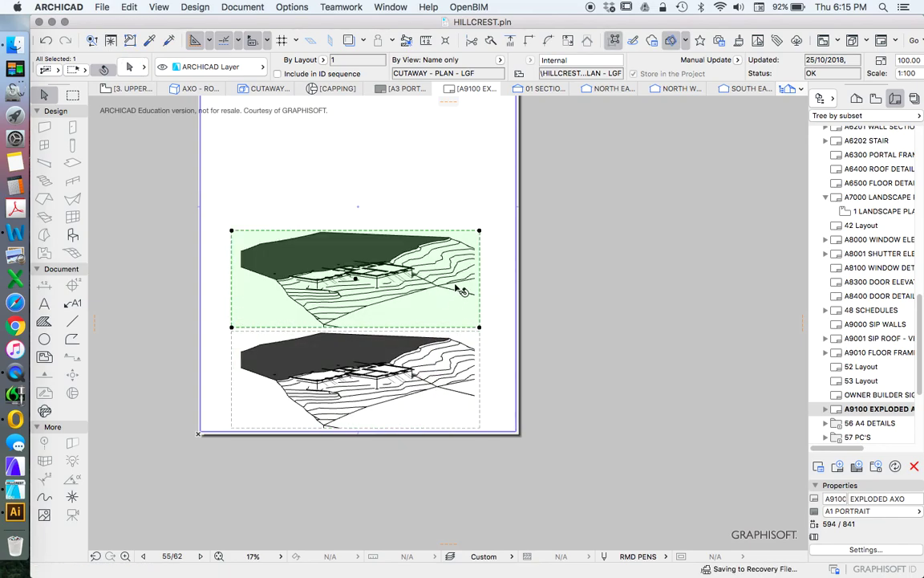
Relink the copied drawing to the CUTAWAY - PLAN - UGF view
{"action": "right_click", "coordinate": [422, 191]}
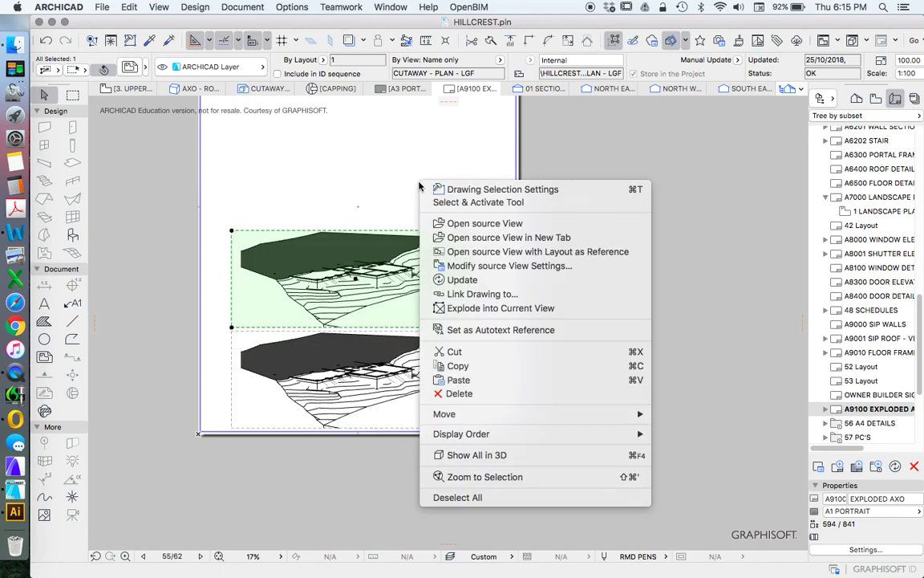
{"action": "left_click", "coordinate": [482, 296]}
{"action": "scroll", "coordinate": [497, 218], "scroll_direction": "down", "scroll_amount": 10}
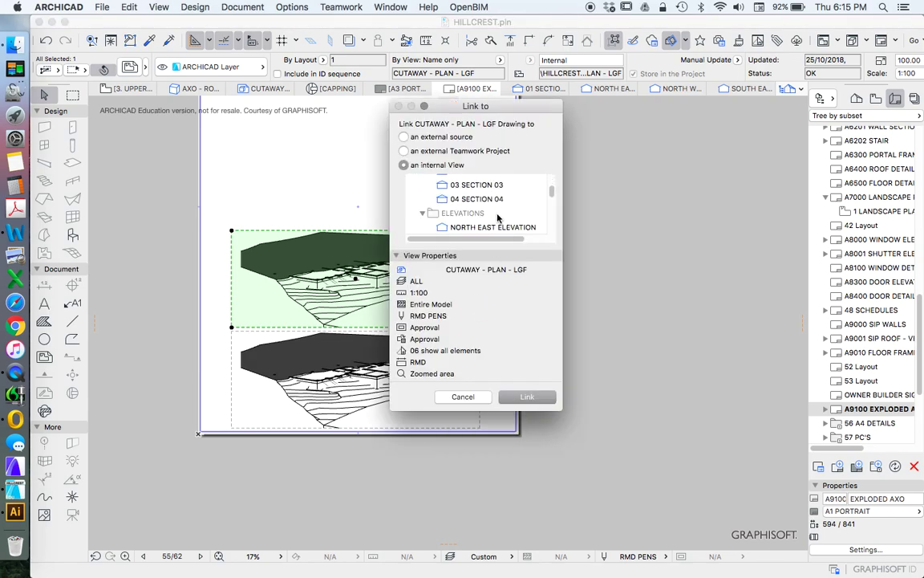
{"action": "scroll", "coordinate": [497, 218], "scroll_direction": "down", "scroll_amount": 3}
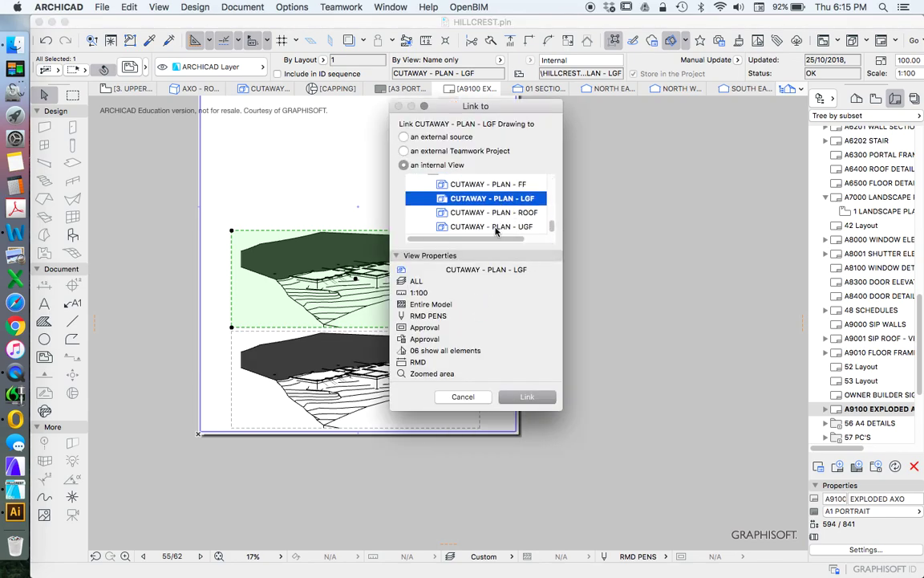
{"action": "left_click", "coordinate": [495, 227]}
{"action": "left_click", "coordinate": [526, 398]}
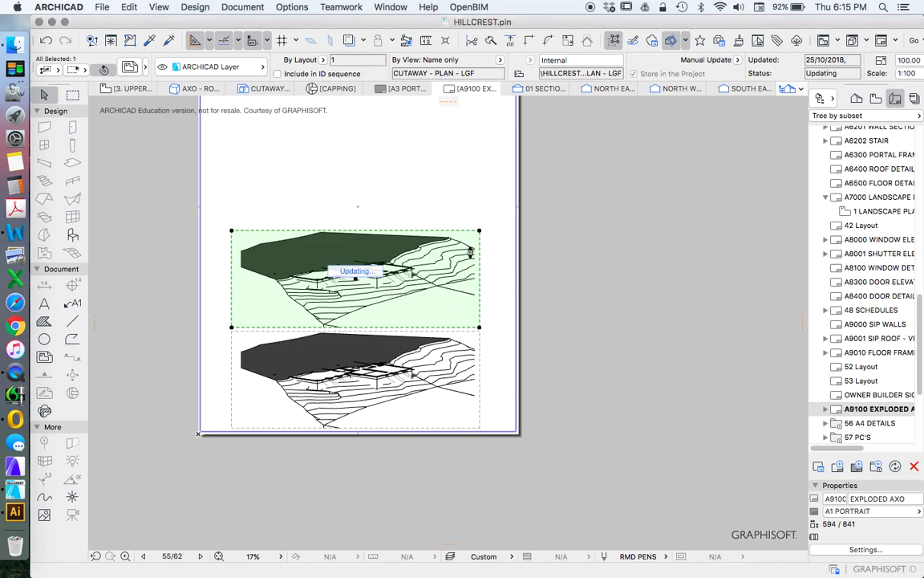
Drag a copy of the UGF drawing above it as a third drawing
{"action": "right_click", "coordinate": [460, 187]}
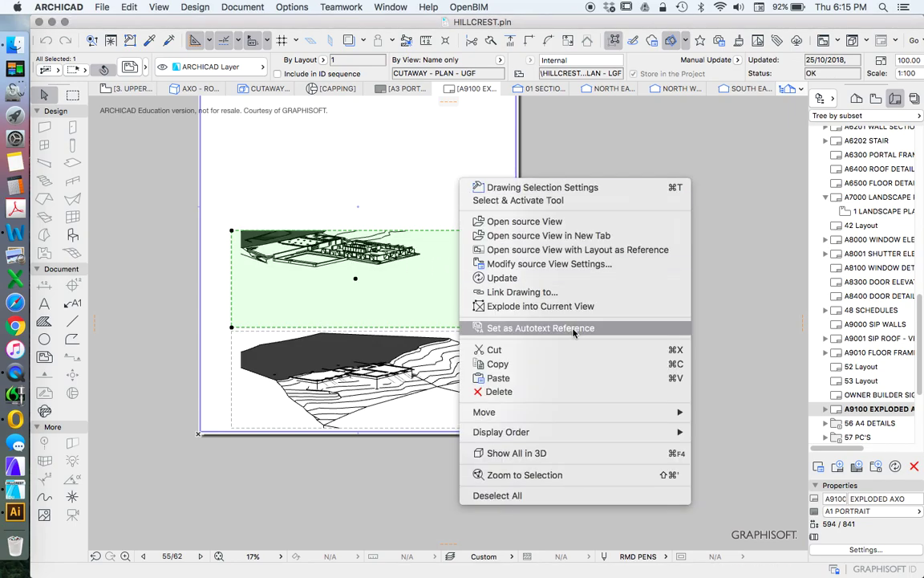
{"action": "mouse_move", "coordinate": [551, 412]}
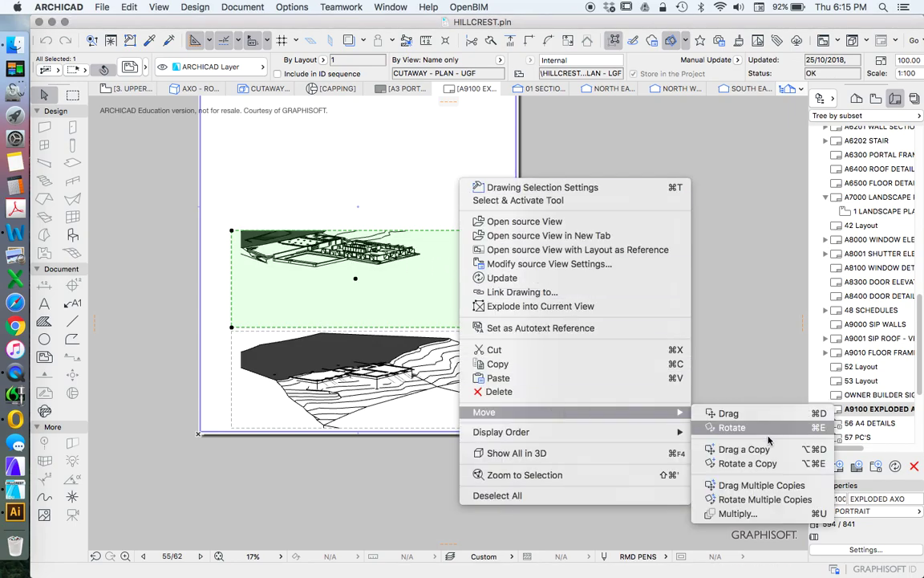
{"action": "left_click", "coordinate": [702, 504]}
{"action": "left_click", "coordinate": [488, 330]}
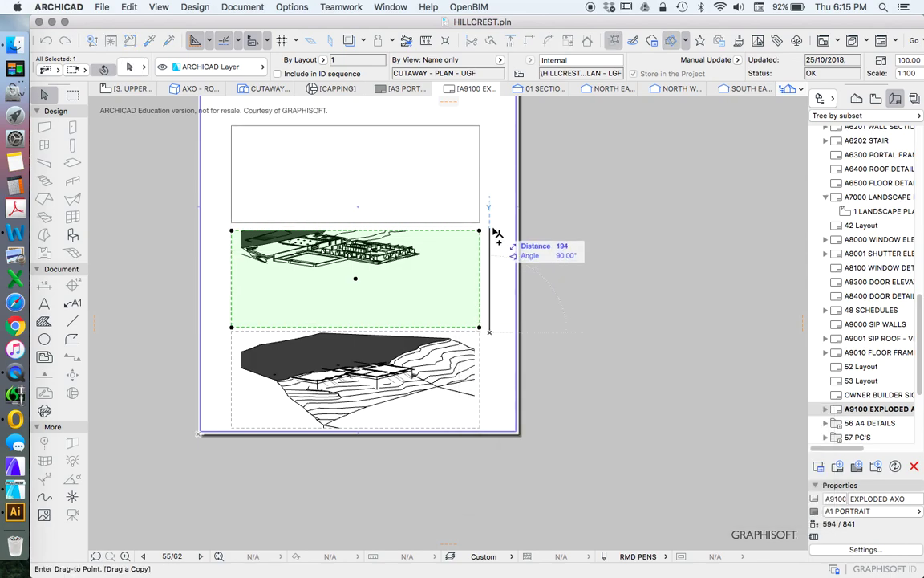
{"action": "left_click", "coordinate": [490, 227]}
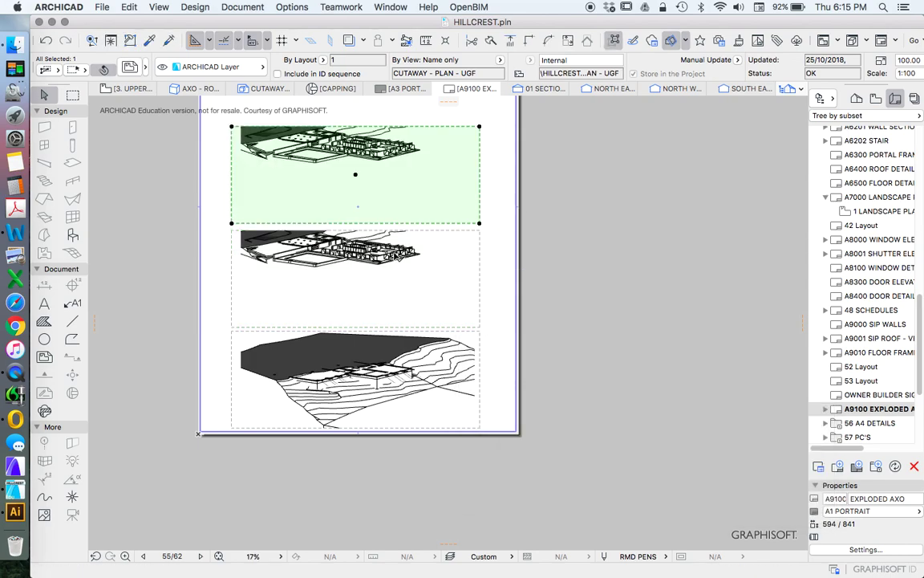
Shift the middle and top cutaway images lower within their drawing frames
{"action": "left_click", "coordinate": [355, 281]}
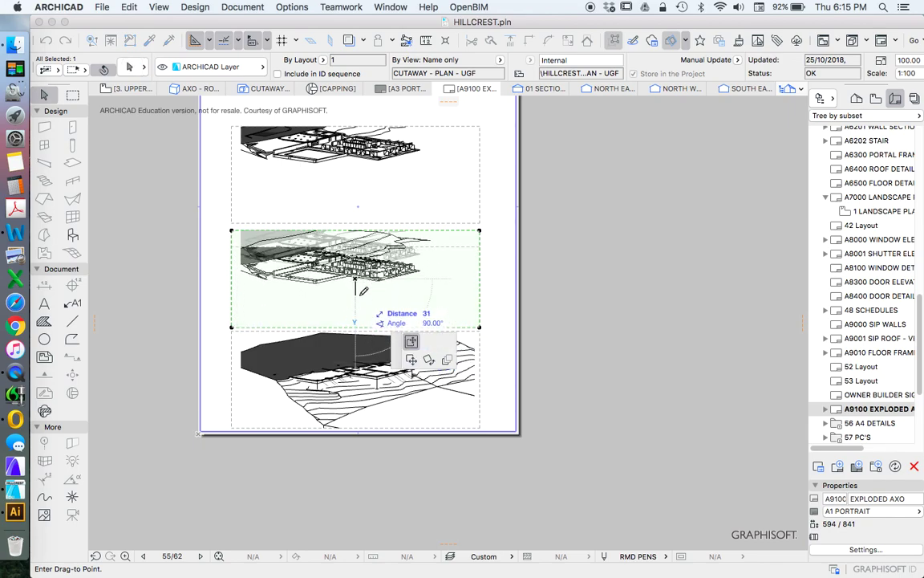
{"action": "left_click", "coordinate": [359, 293]}
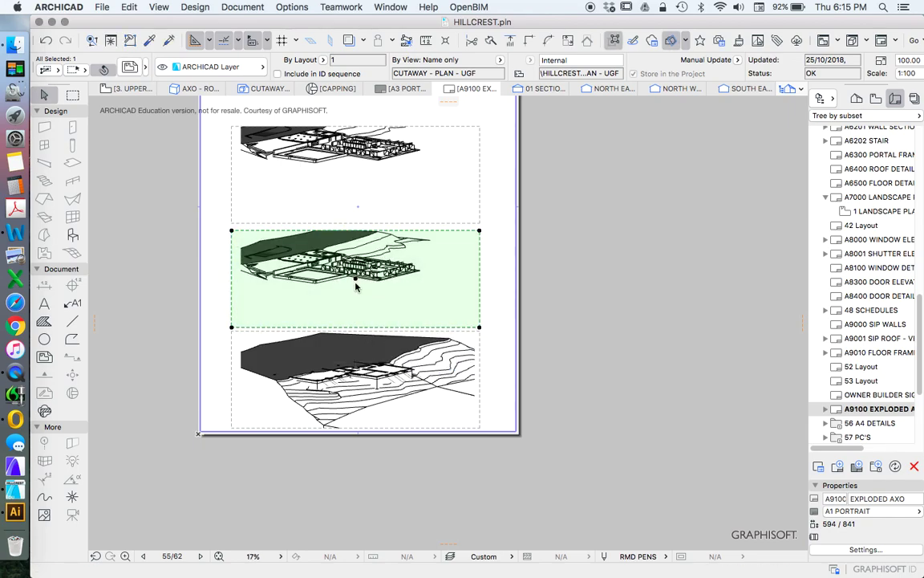
{"action": "left_click", "coordinate": [356, 287]}
{"action": "left_click", "coordinate": [356, 305]}
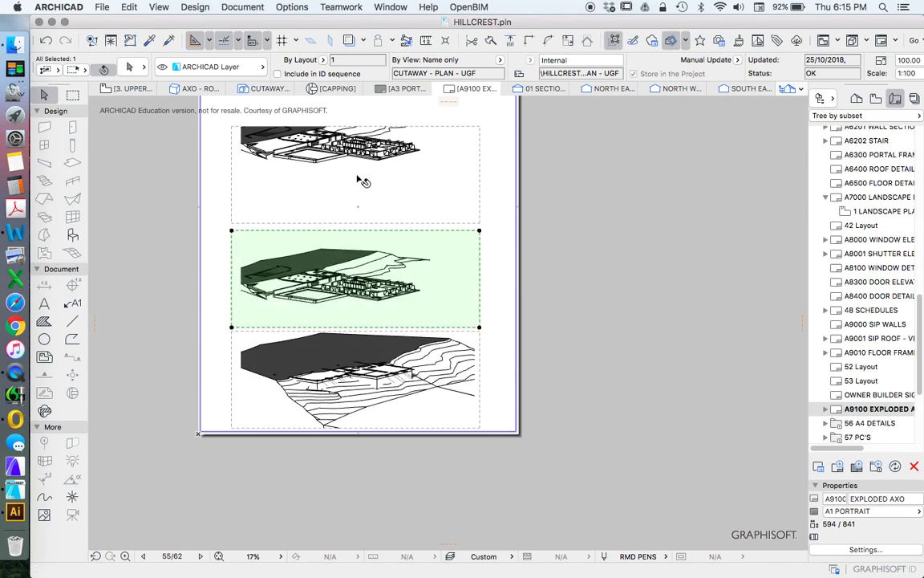
{"action": "left_click", "coordinate": [360, 178]}
{"action": "left_click", "coordinate": [356, 184]}
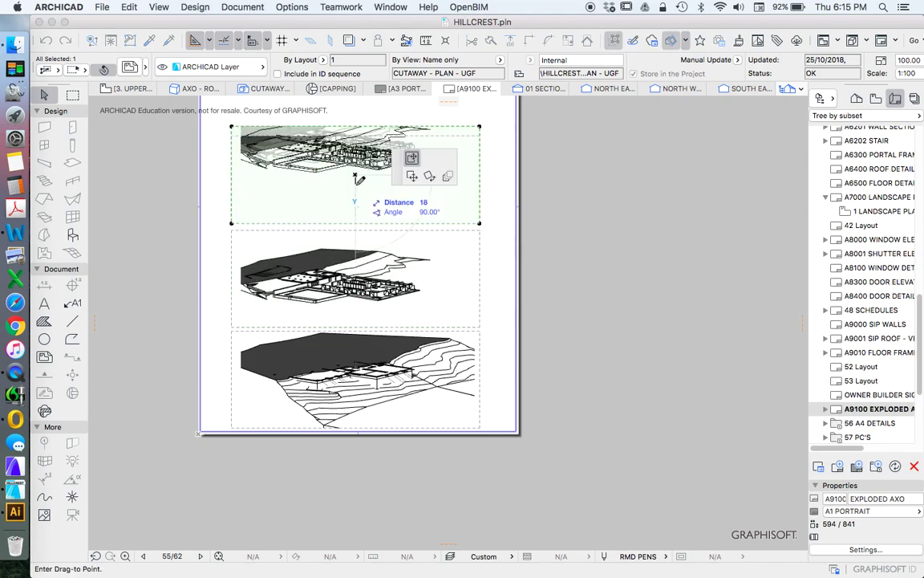
{"action": "left_click", "coordinate": [360, 231]}
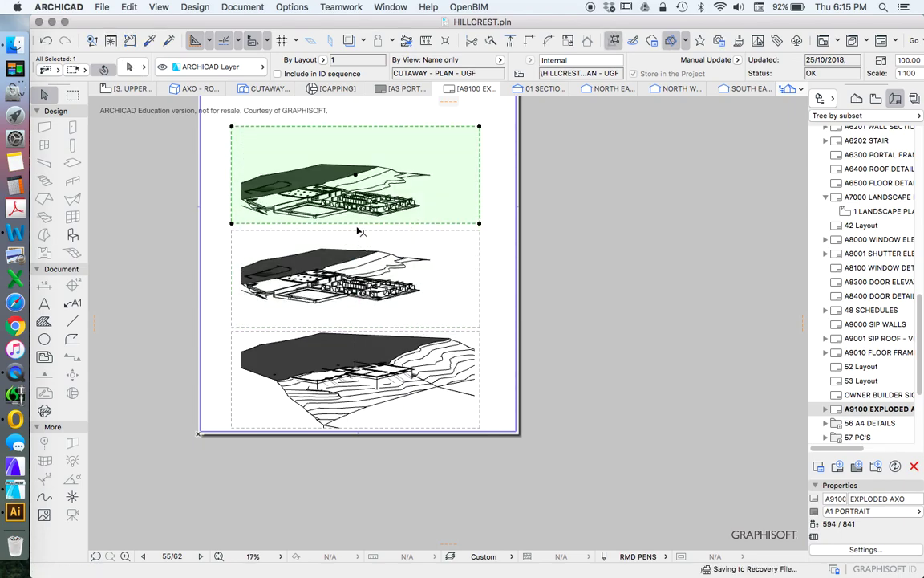
Relink the top drawing to the CUTAWAY - PLAN - FF view and deselect it
{"action": "right_click", "coordinate": [547, 158]}
{"action": "left_click", "coordinate": [610, 256]}
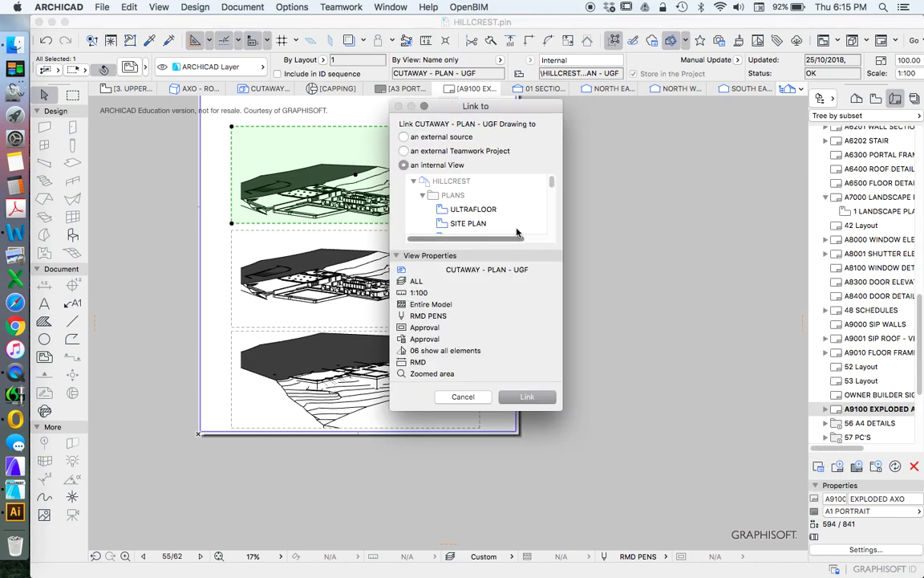
{"action": "scroll", "coordinate": [517, 233], "scroll_direction": "down", "scroll_amount": 10}
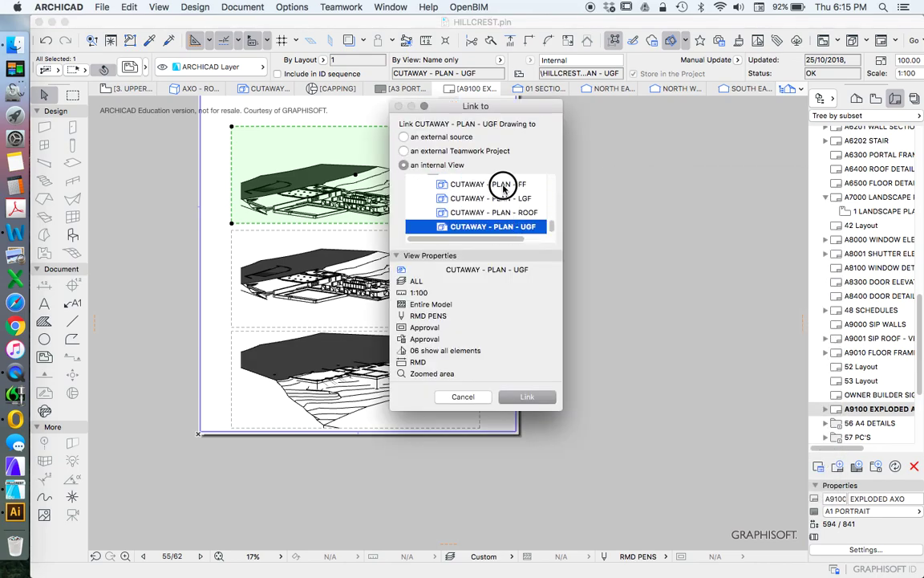
{"action": "left_click", "coordinate": [503, 186]}
{"action": "left_click", "coordinate": [526, 396]}
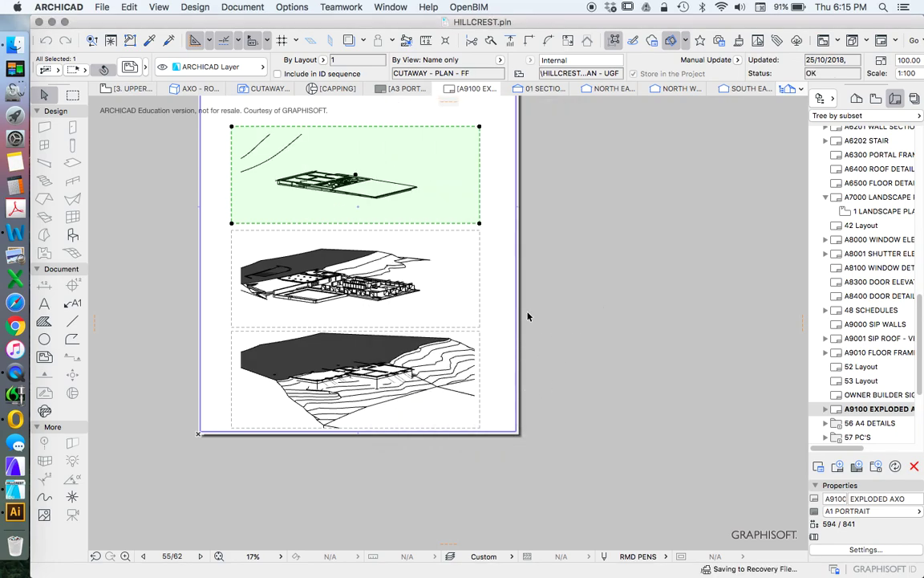
{"action": "left_click", "coordinate": [604, 321]}
{"action": "scroll", "coordinate": [458, 344], "scroll_direction": "down", "scroll_amount": 3}
{"action": "scroll", "coordinate": [444, 378], "scroll_direction": "up", "scroll_amount": 2}
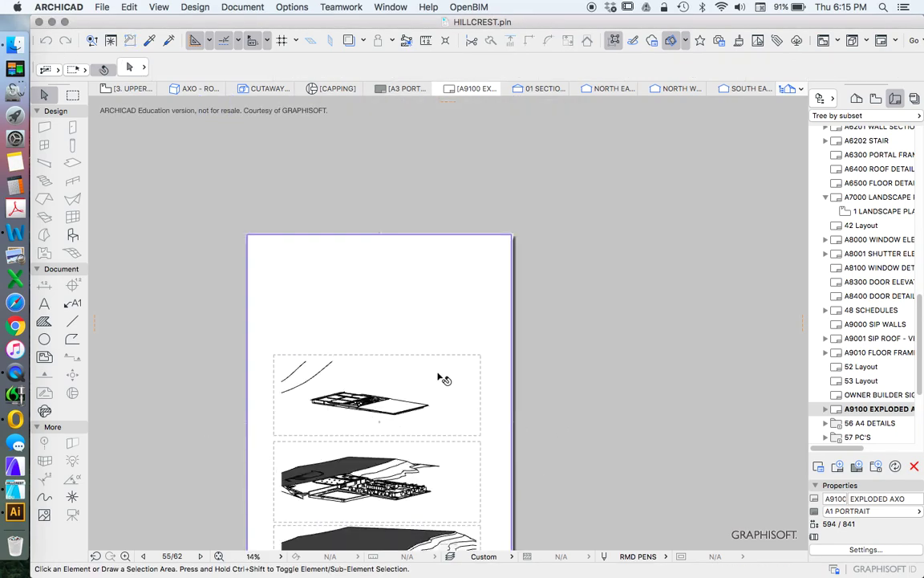
Drag a copy of the FF drawing above it as a fourth drawing
{"action": "right_click", "coordinate": [432, 369]}
{"action": "left_click", "coordinate": [462, 313]}
{"action": "right_click", "coordinate": [462, 313]}
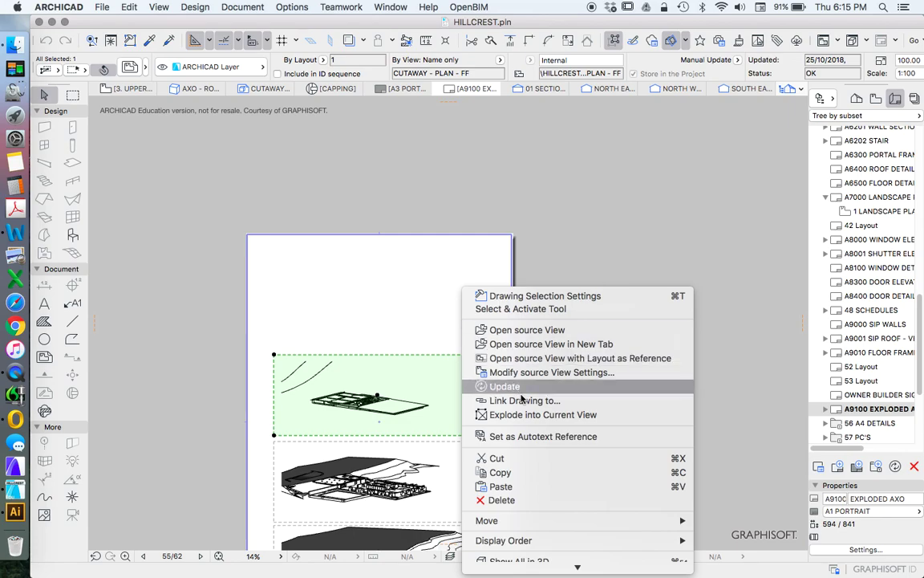
{"action": "mouse_move", "coordinate": [547, 524]}
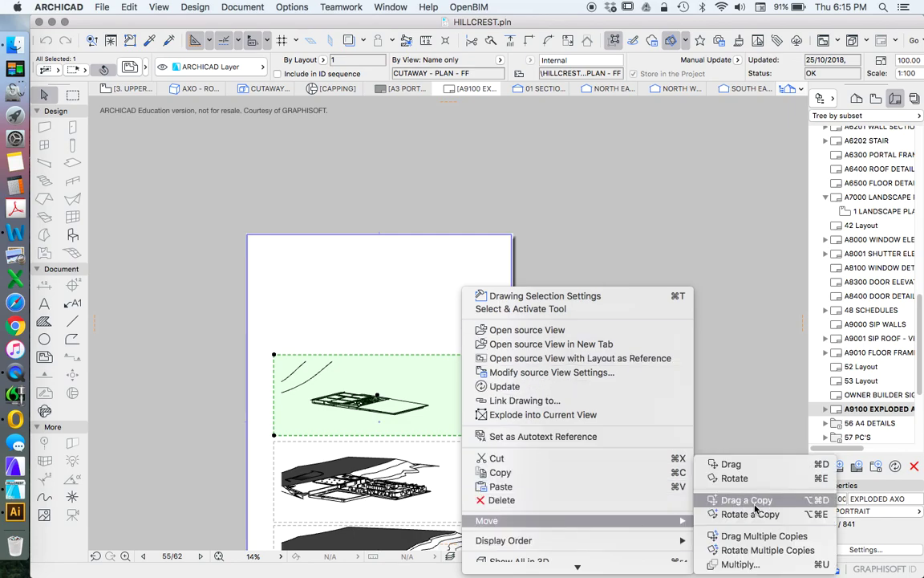
{"action": "left_click", "coordinate": [726, 497]}
{"action": "left_click", "coordinate": [438, 399]}
{"action": "left_click", "coordinate": [437, 305]}
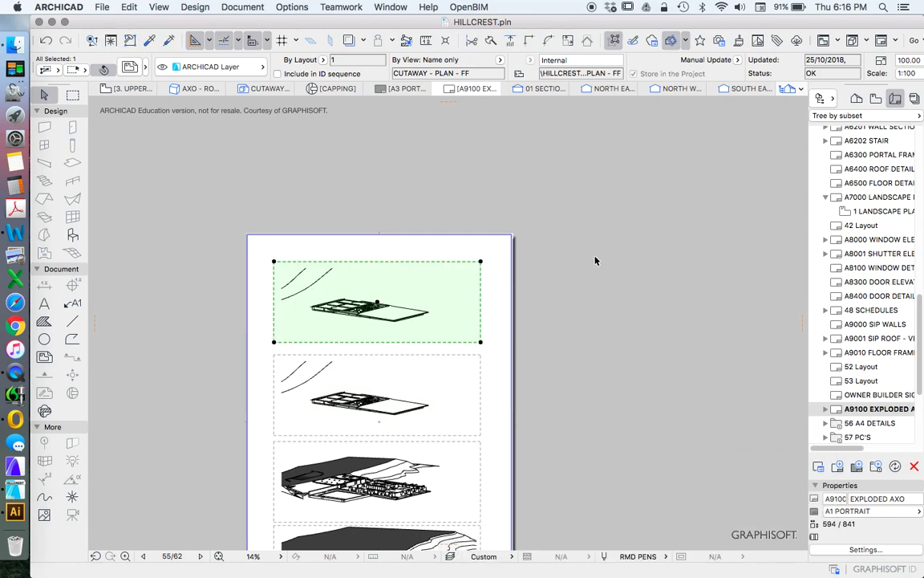
Relink the new top drawing to the CUTAWAY - PLAN - ROOF view
{"action": "right_click", "coordinate": [598, 258]}
{"action": "left_click", "coordinate": [642, 368]}
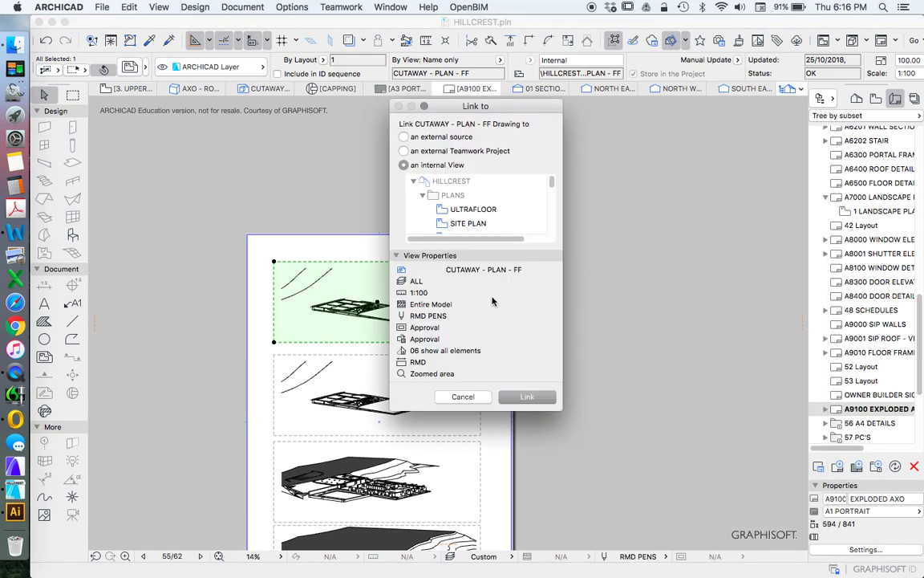
{"action": "scroll", "coordinate": [492, 225], "scroll_direction": "down", "scroll_amount": 5}
{"action": "scroll", "coordinate": [441, 201], "scroll_direction": "up", "scroll_amount": 5}
{"action": "left_click", "coordinate": [443, 193]}
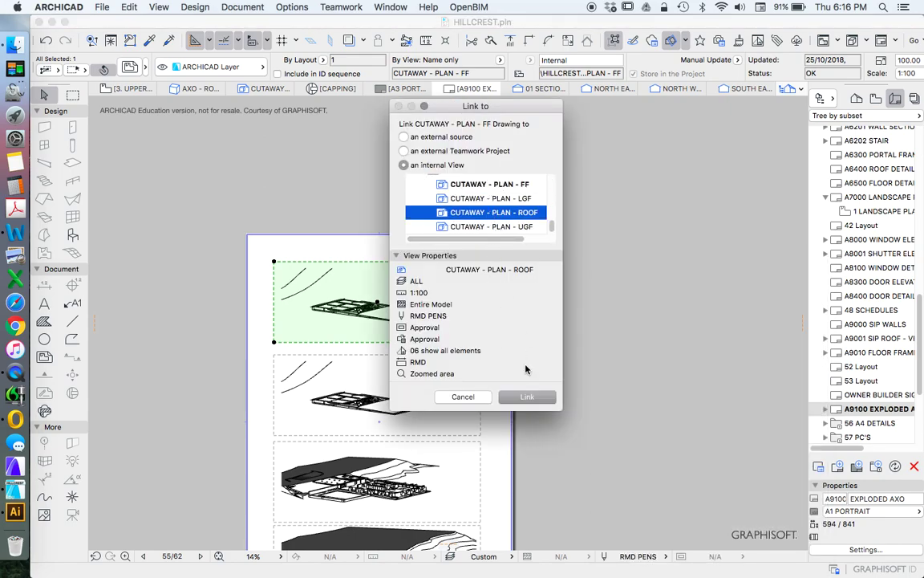
{"action": "left_click", "coordinate": [527, 396]}
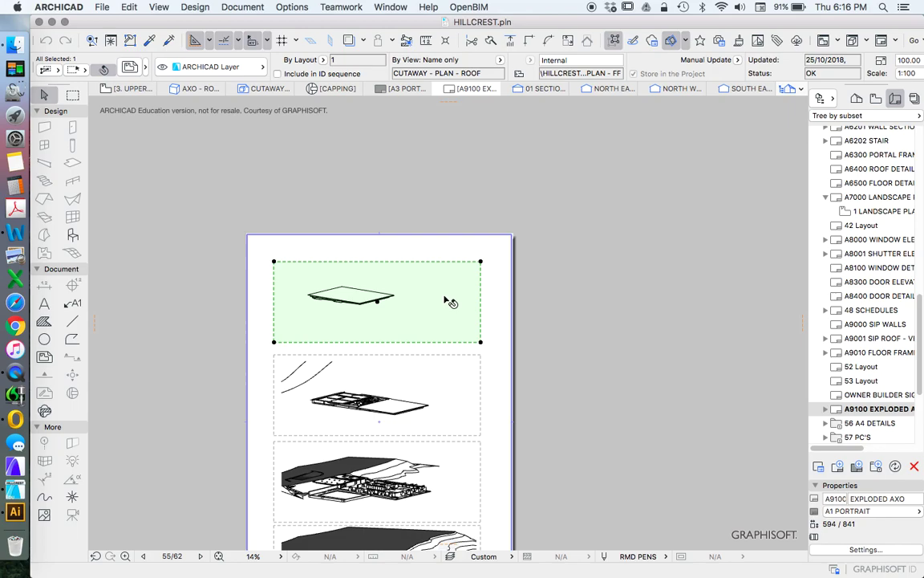
Deselect the roof drawing and scroll to review the four stacked cutaway views
{"action": "left_click", "coordinate": [493, 278]}
{"action": "scroll", "coordinate": [495, 248], "scroll_direction": "down", "scroll_amount": 4}
{"action": "scroll", "coordinate": [513, 321], "scroll_direction": "up", "scroll_amount": 2}
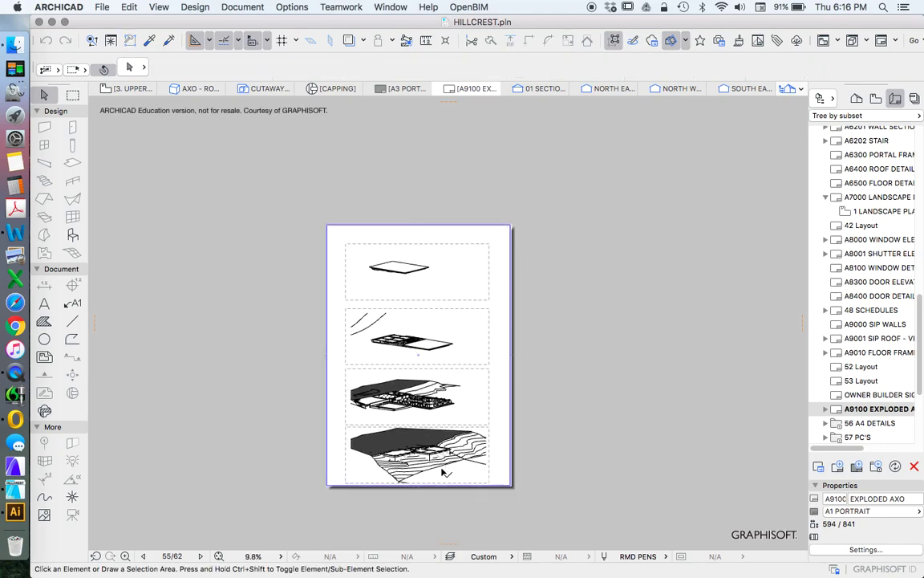
{"action": "scroll", "coordinate": [446, 461], "scroll_direction": "up", "scroll_amount": 2}
{"action": "scroll", "coordinate": [439, 483], "scroll_direction": "up", "scroll_amount": 3}
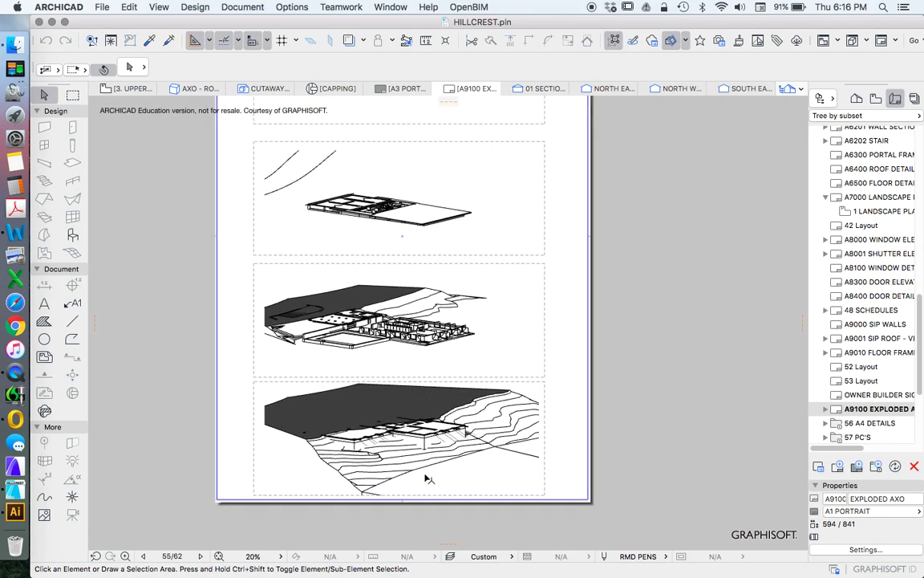
{"action": "scroll", "coordinate": [430, 452], "scroll_direction": "down", "scroll_amount": 3}
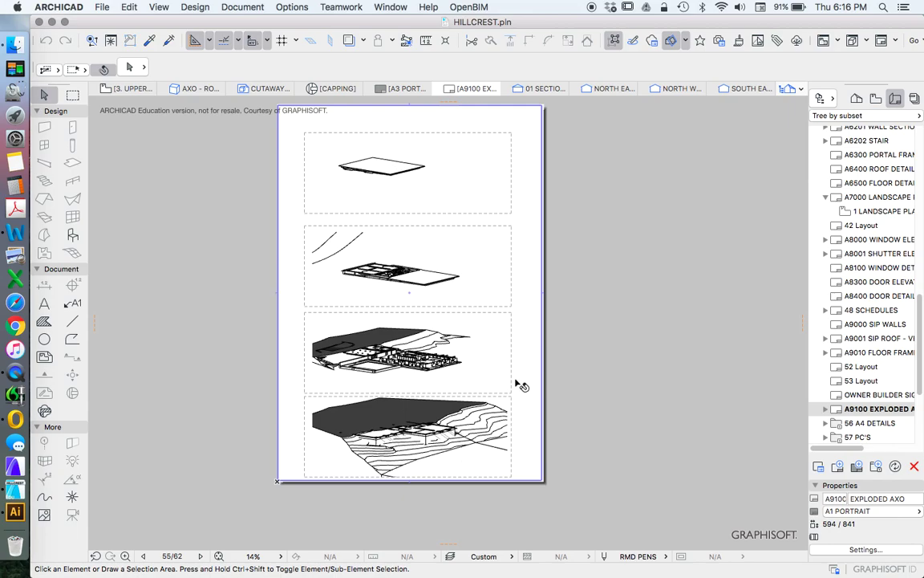
{"action": "scroll", "coordinate": [479, 410], "scroll_direction": "up", "scroll_amount": 3}
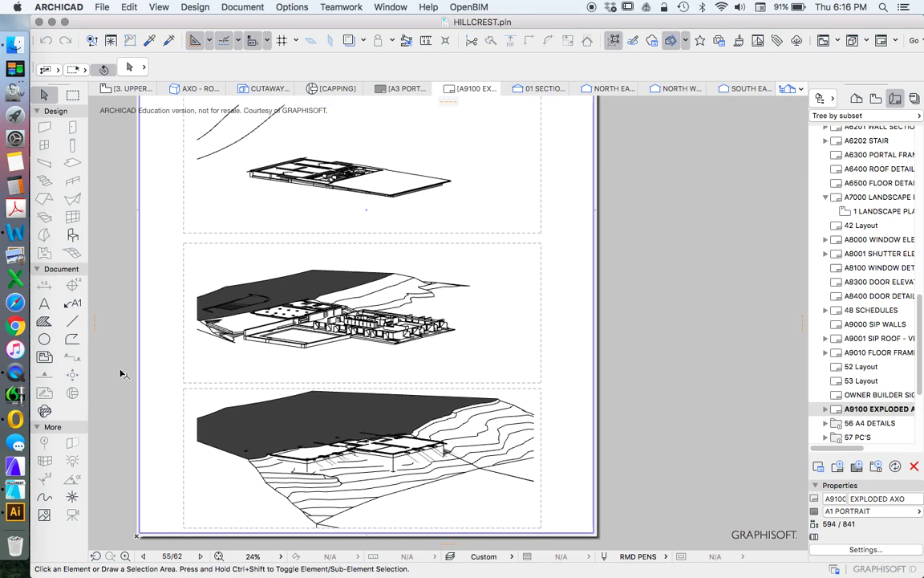
With the Line tool, draw two red dashed vertical lines from lower building corners to the view above
{"action": "left_click", "coordinate": [72, 321]}
{"action": "scroll", "coordinate": [410, 405], "scroll_direction": "up", "scroll_amount": 10}
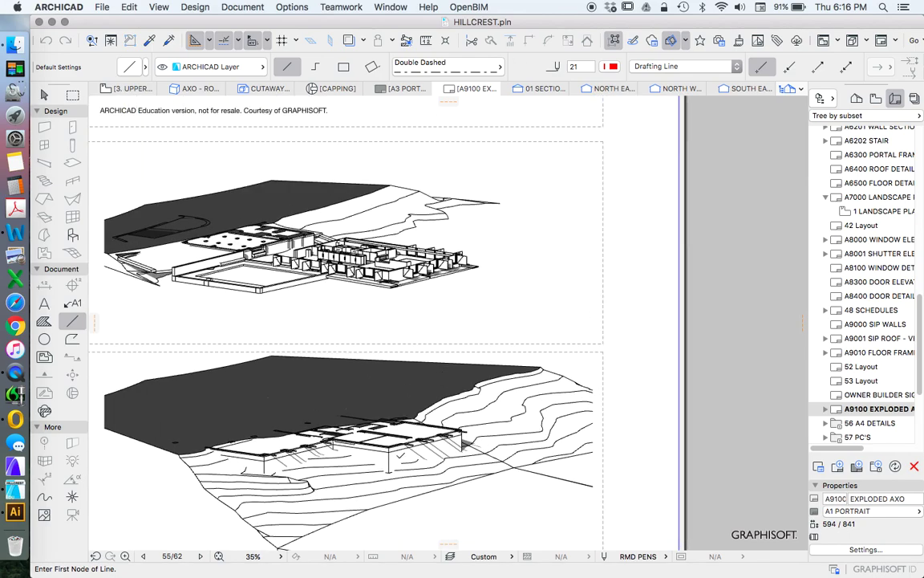
{"action": "left_click", "coordinate": [367, 454]}
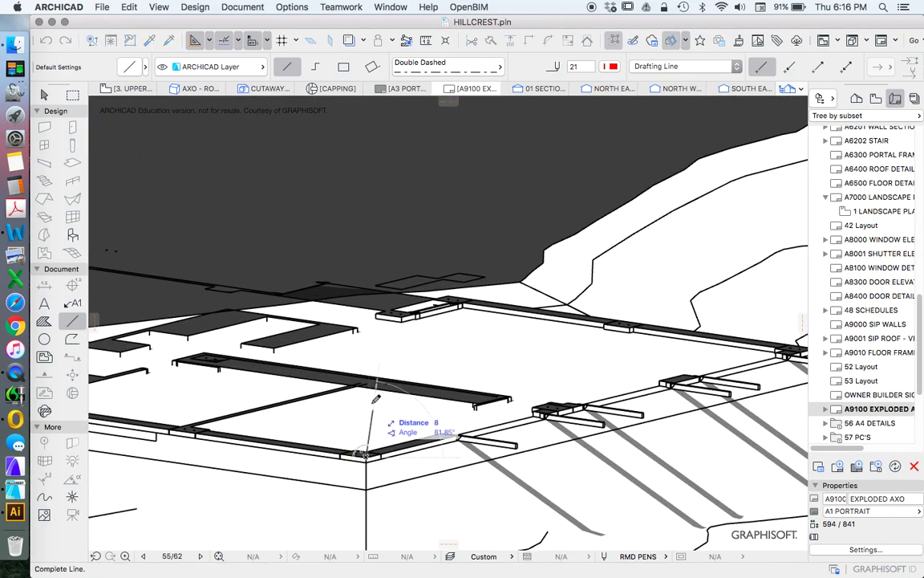
{"action": "scroll", "coordinate": [385, 312], "scroll_direction": "down", "scroll_amount": 10}
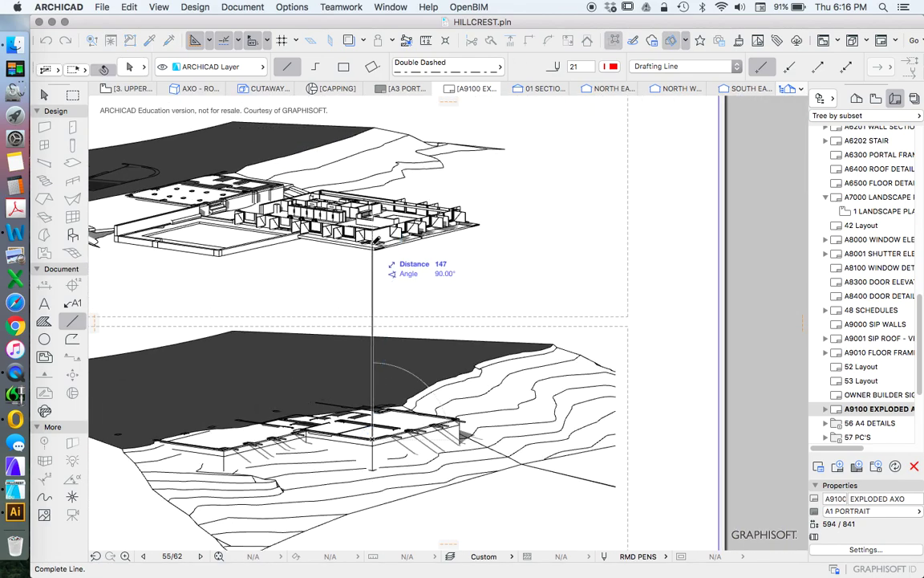
{"action": "scroll", "coordinate": [377, 245], "scroll_direction": "up", "scroll_amount": 5}
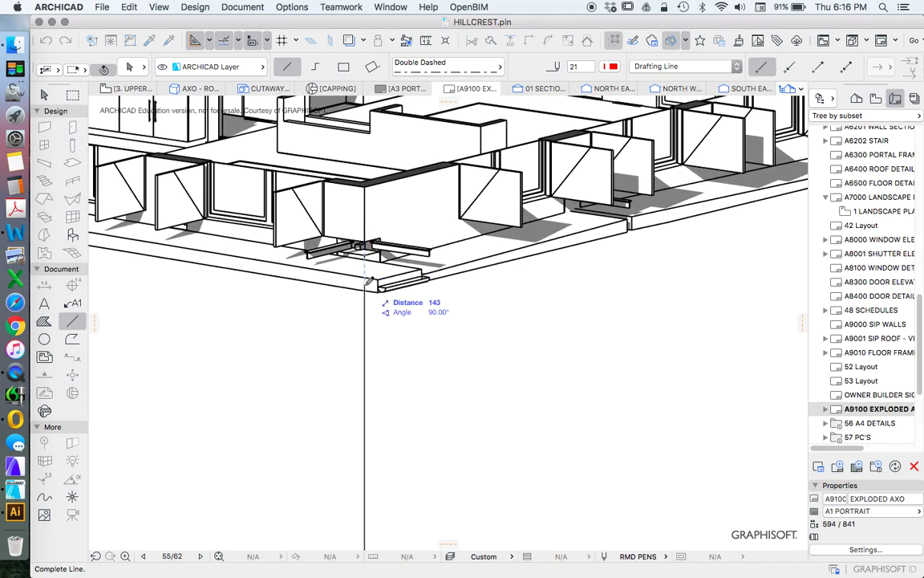
{"action": "left_click", "coordinate": [369, 285]}
{"action": "scroll", "coordinate": [369, 285], "scroll_direction": "down", "scroll_amount": 6}
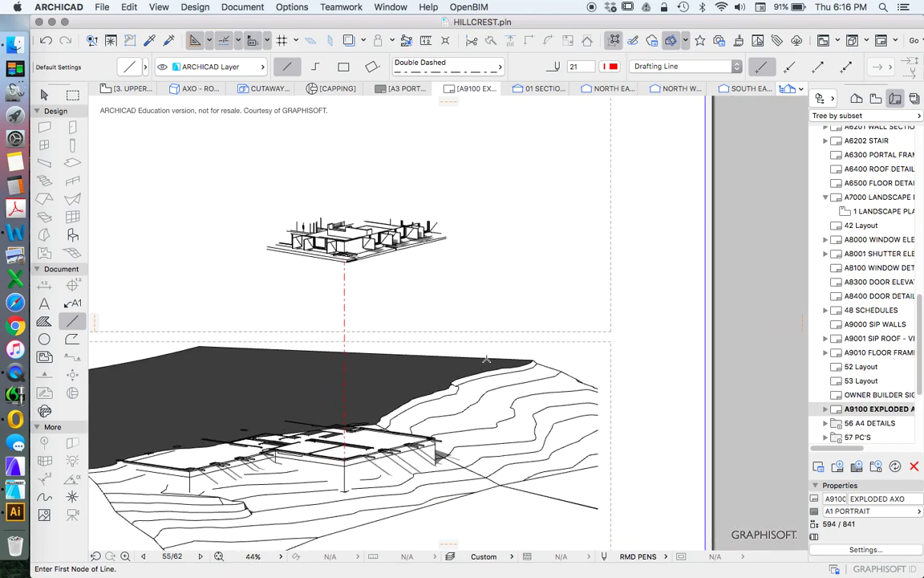
{"action": "scroll", "coordinate": [437, 439], "scroll_direction": "up", "scroll_amount": 5}
{"action": "left_click", "coordinate": [443, 436]}
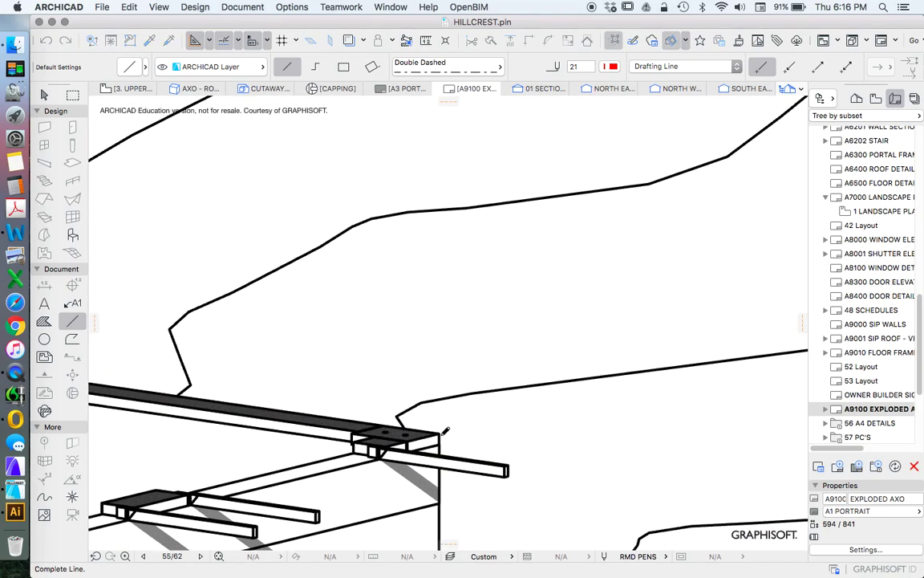
{"action": "scroll", "coordinate": [443, 435], "scroll_direction": "down", "scroll_amount": 5}
{"action": "scroll", "coordinate": [443, 436], "scroll_direction": "up", "scroll_amount": 3}
{"action": "scroll", "coordinate": [479, 243], "scroll_direction": "up", "scroll_amount": 5}
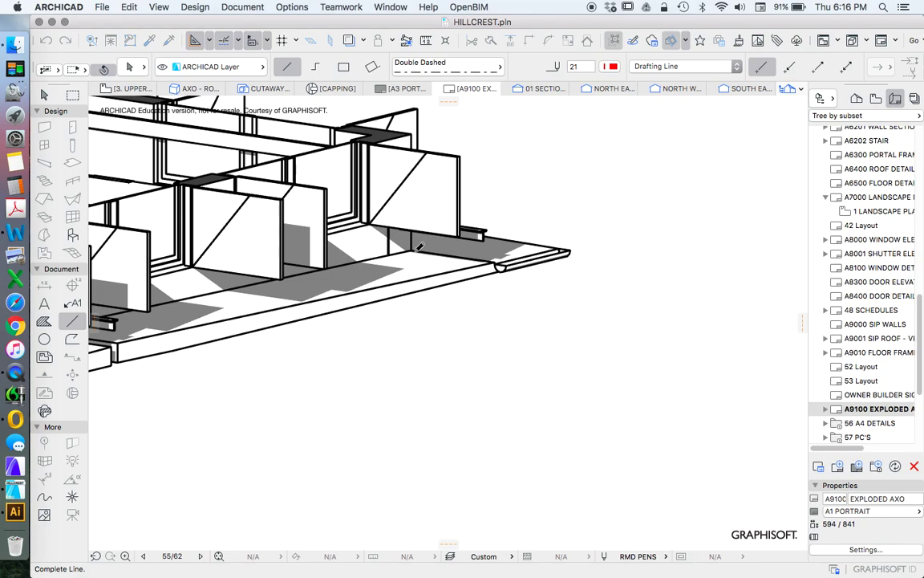
{"action": "left_click", "coordinate": [411, 294]}
{"action": "scroll", "coordinate": [493, 255], "scroll_direction": "down", "scroll_amount": 8}
{"action": "scroll", "coordinate": [292, 430], "scroll_direction": "up", "scroll_amount": 2}
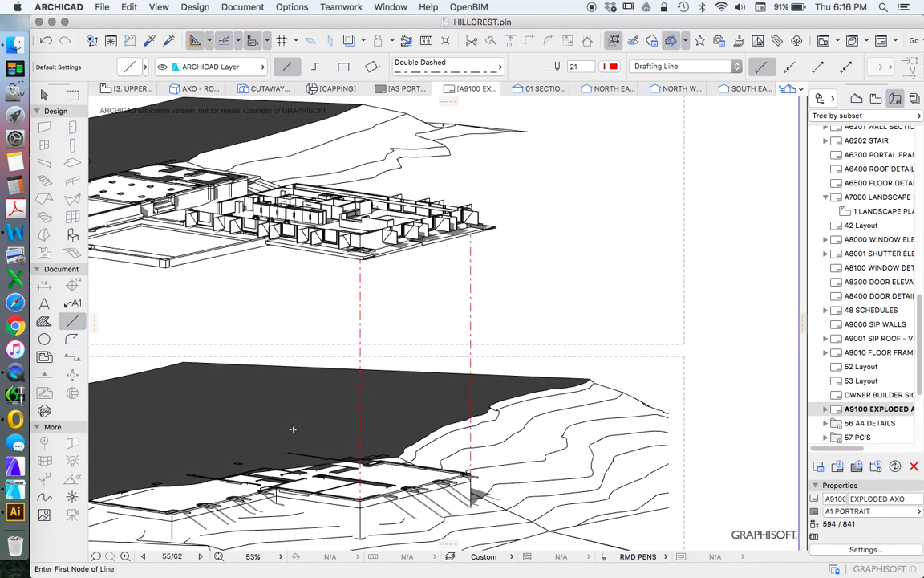
{"action": "scroll", "coordinate": [155, 472], "scroll_direction": "up", "scroll_amount": 8}
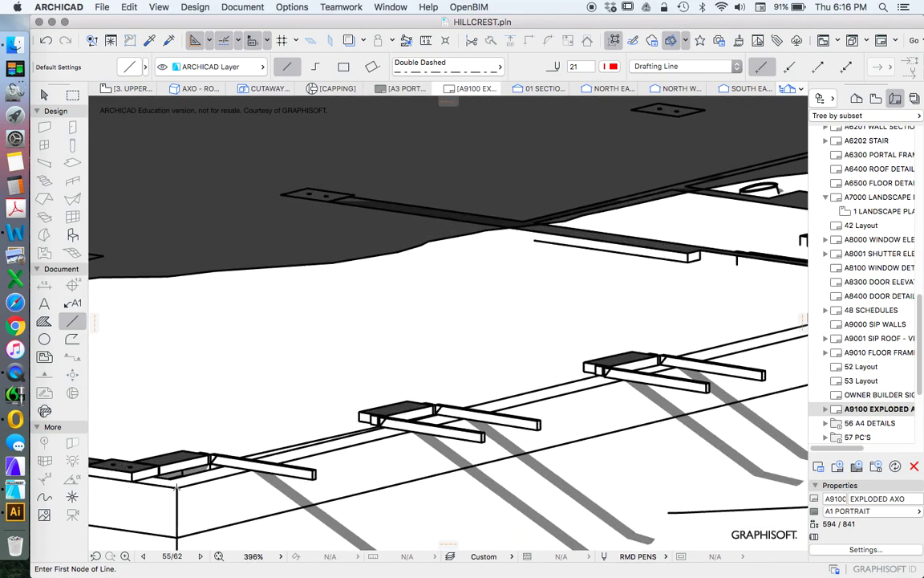
Add dashed lines from the lower beam end and the landscape edge up to the upper building
{"action": "left_click", "coordinate": [130, 473]}
{"action": "scroll", "coordinate": [131, 473], "scroll_direction": "down", "scroll_amount": 8}
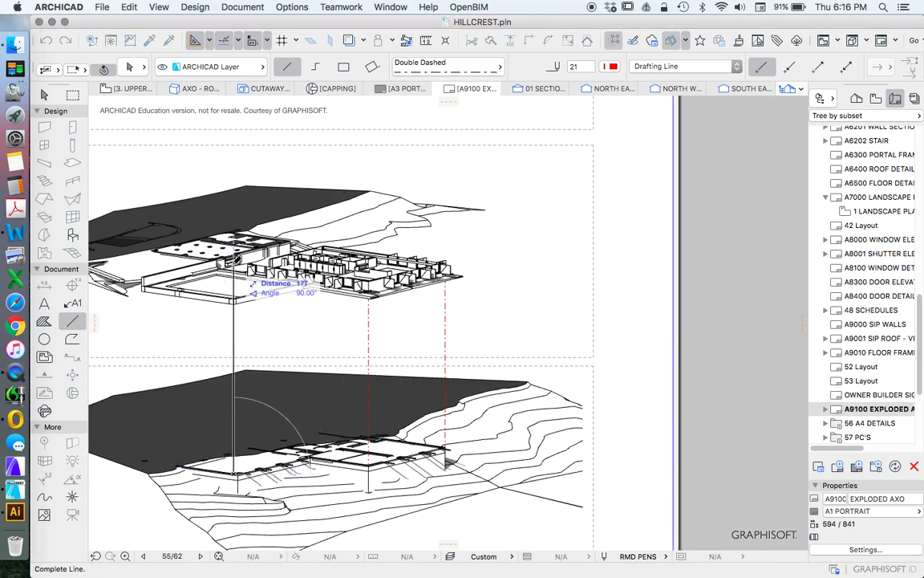
{"action": "scroll", "coordinate": [233, 265], "scroll_direction": "up", "scroll_amount": 6}
{"action": "left_click", "coordinate": [243, 377]}
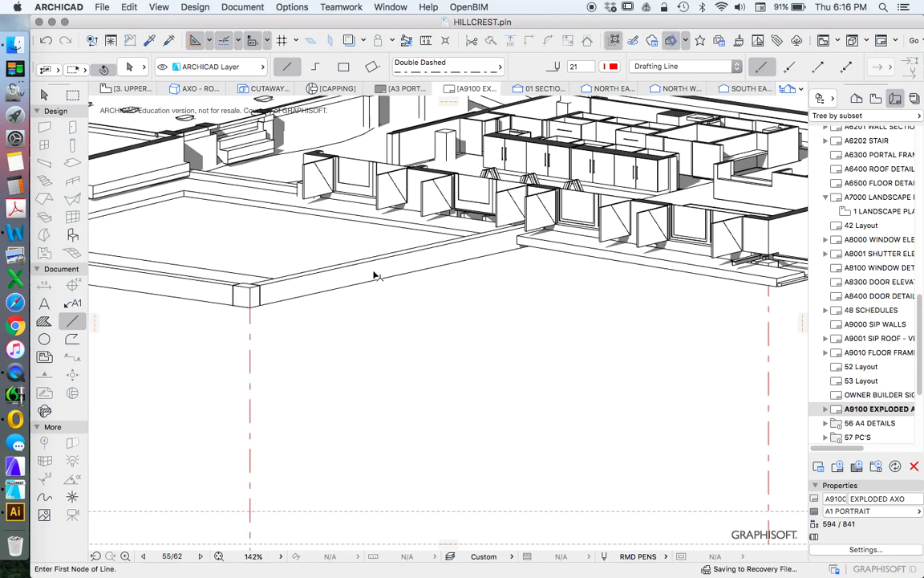
{"action": "scroll", "coordinate": [373, 270], "scroll_direction": "down", "scroll_amount": 8}
{"action": "scroll", "coordinate": [294, 298], "scroll_direction": "up", "scroll_amount": 4}
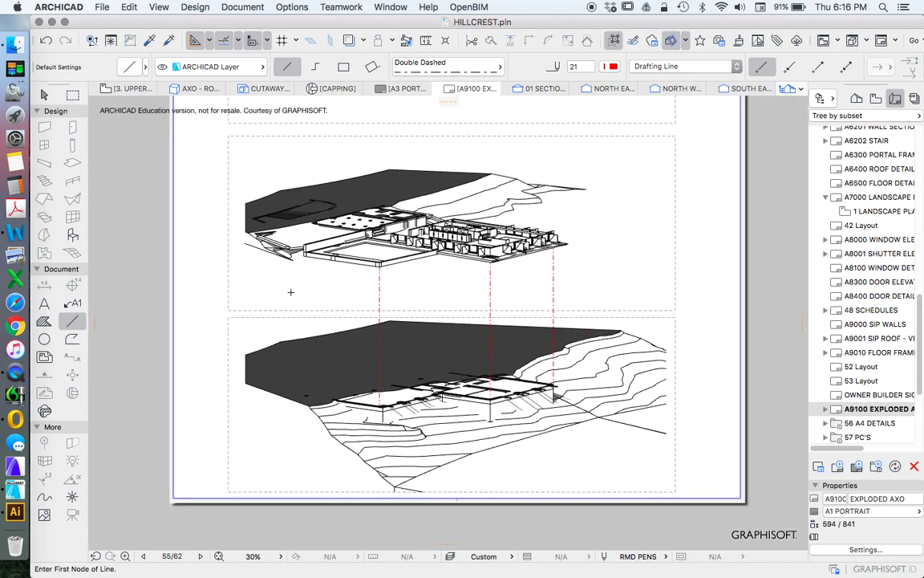
{"action": "scroll", "coordinate": [311, 431], "scroll_direction": "up", "scroll_amount": 5}
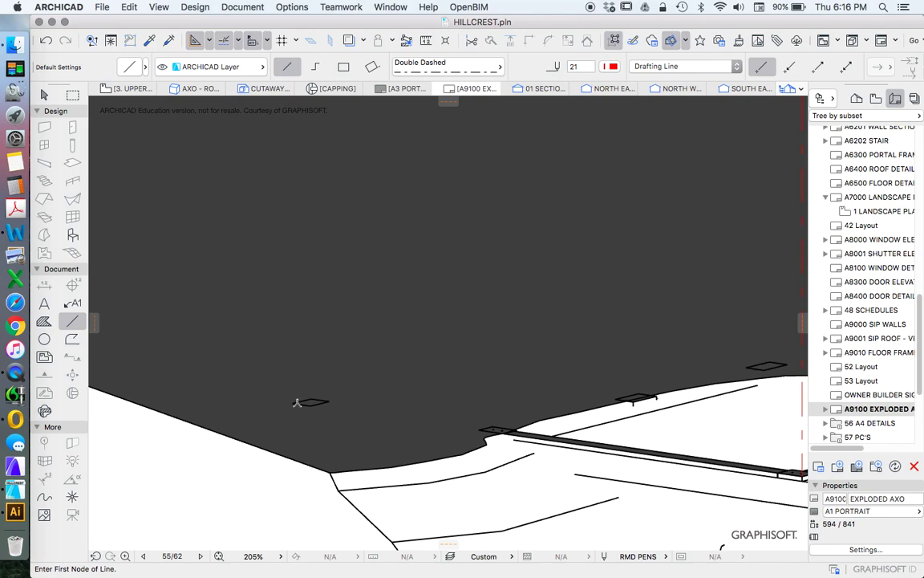
{"action": "left_click", "coordinate": [297, 417]}
{"action": "scroll", "coordinate": [297, 418], "scroll_direction": "down", "scroll_amount": 6}
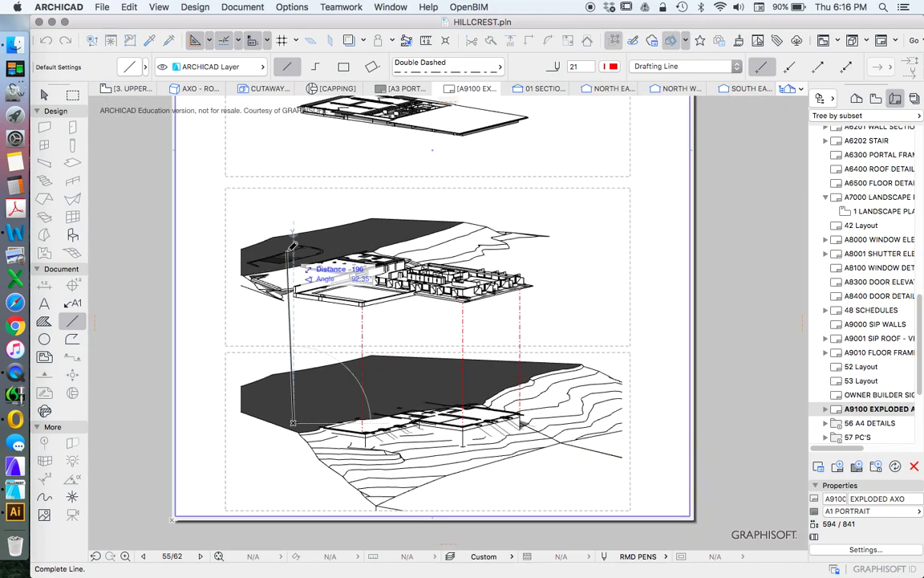
{"action": "left_click", "coordinate": [293, 245]}
{"action": "scroll", "coordinate": [295, 265], "scroll_direction": "up", "scroll_amount": 5}
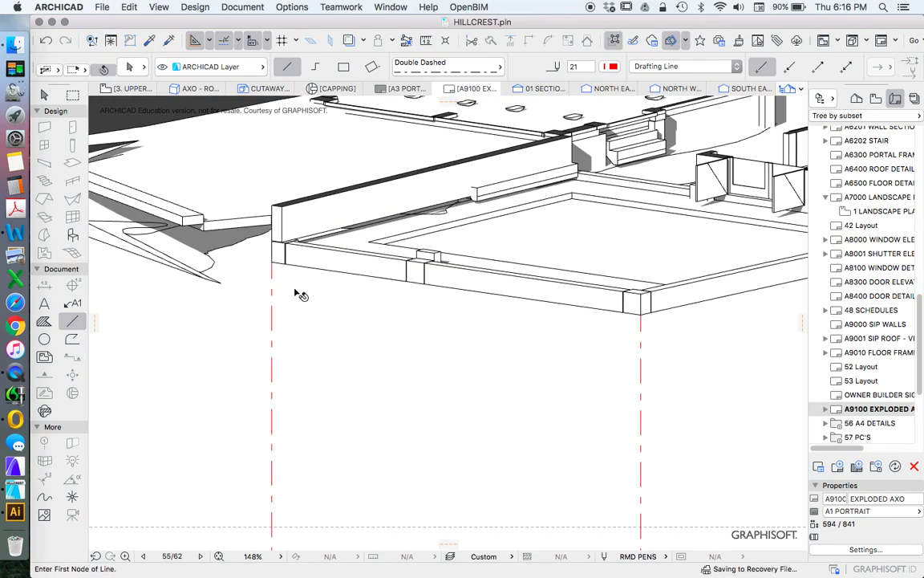
{"action": "scroll", "coordinate": [309, 317], "scroll_direction": "down", "scroll_amount": 10}
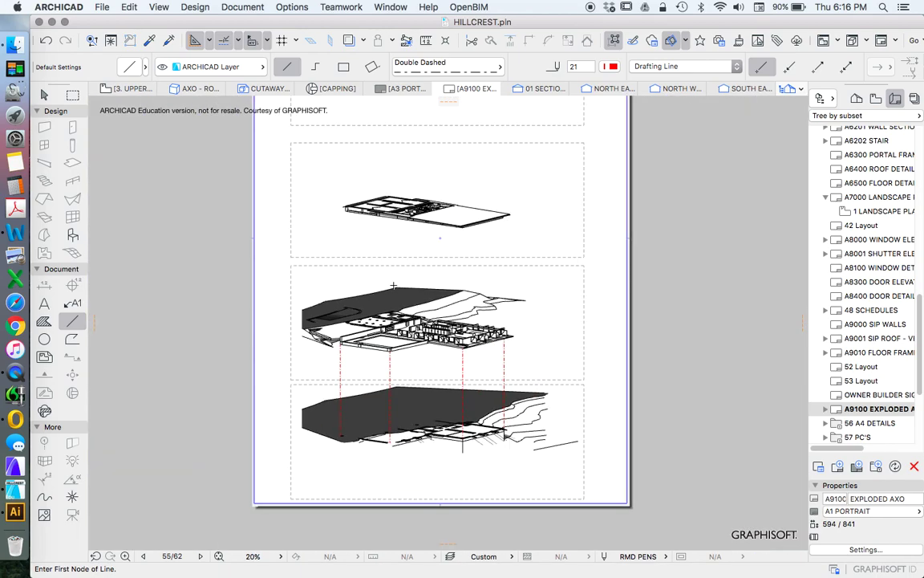
{"action": "scroll", "coordinate": [419, 231], "scroll_direction": "up", "scroll_amount": 4}
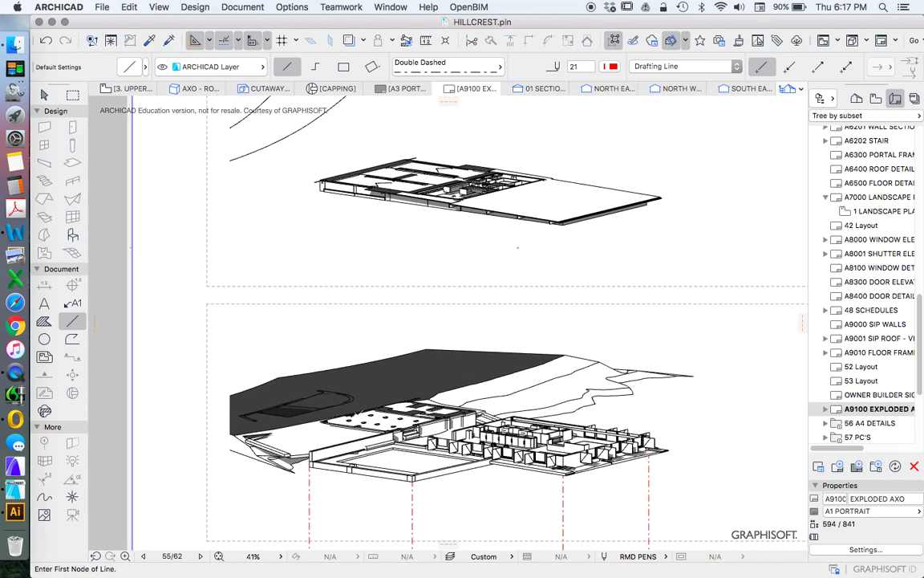
{"action": "scroll", "coordinate": [341, 234], "scroll_direction": "up", "scroll_amount": 3}
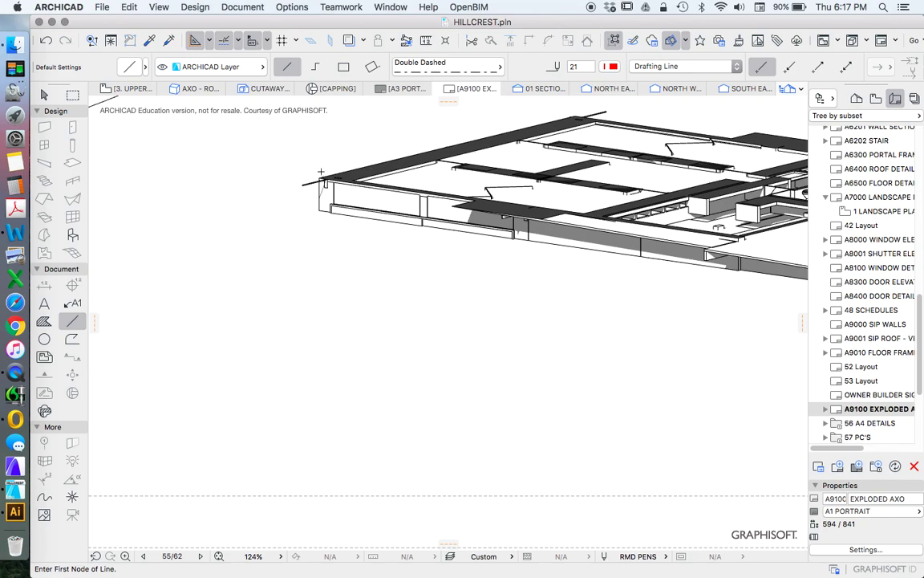
{"action": "scroll", "coordinate": [320, 398], "scroll_direction": "down", "scroll_amount": 5}
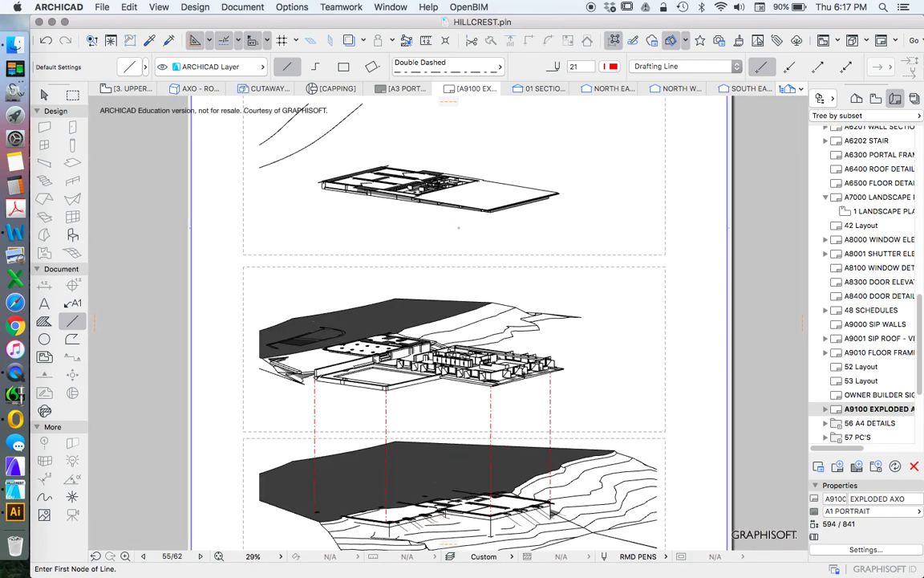
{"action": "scroll", "coordinate": [329, 374], "scroll_direction": "up", "scroll_amount": 10}
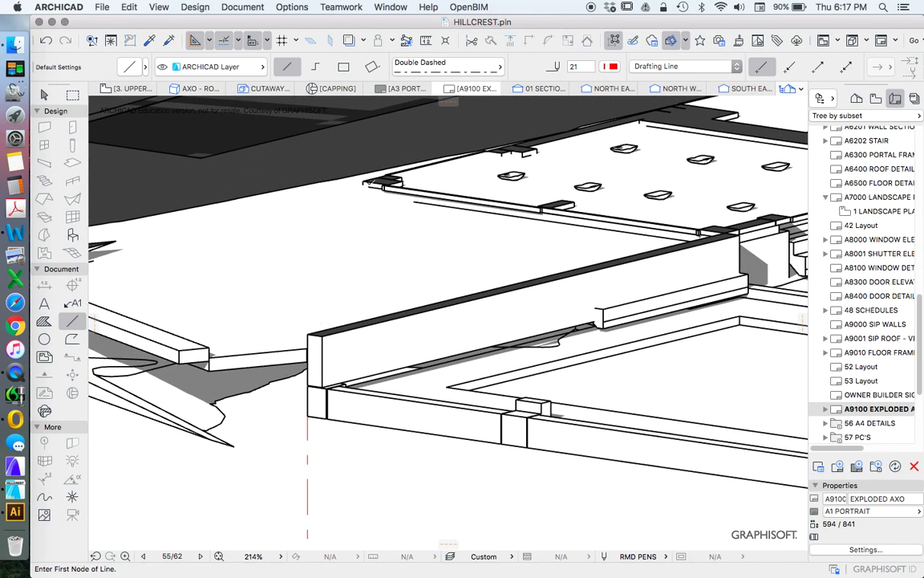
{"action": "scroll", "coordinate": [361, 198], "scroll_direction": "up", "scroll_amount": 3}
Link the roof corner to the upper slab, and a building corner to the slab corner above
{"action": "left_click", "coordinate": [359, 187]}
{"action": "scroll", "coordinate": [373, 265], "scroll_direction": "down", "scroll_amount": 8}
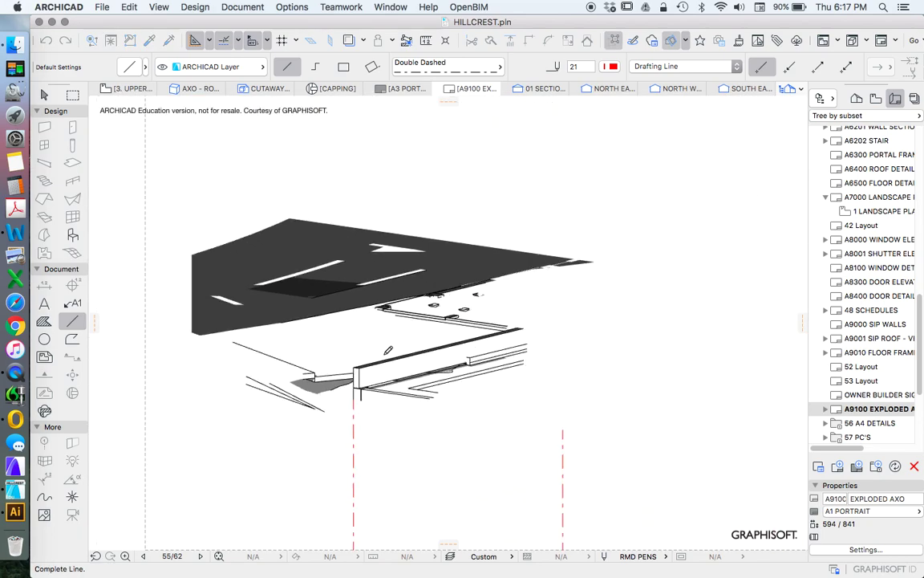
{"action": "left_click", "coordinate": [383, 204]}
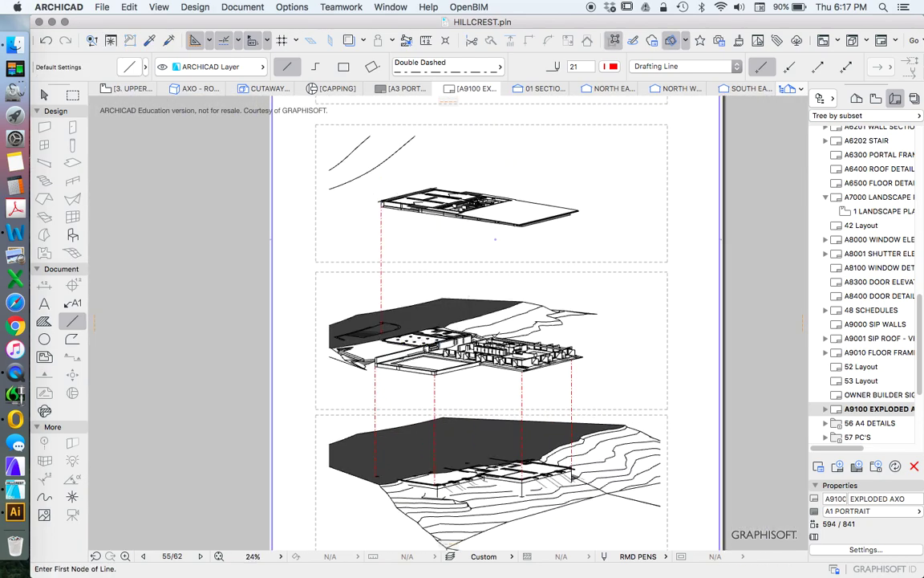
{"action": "scroll", "coordinate": [520, 379], "scroll_direction": "up", "scroll_amount": 3}
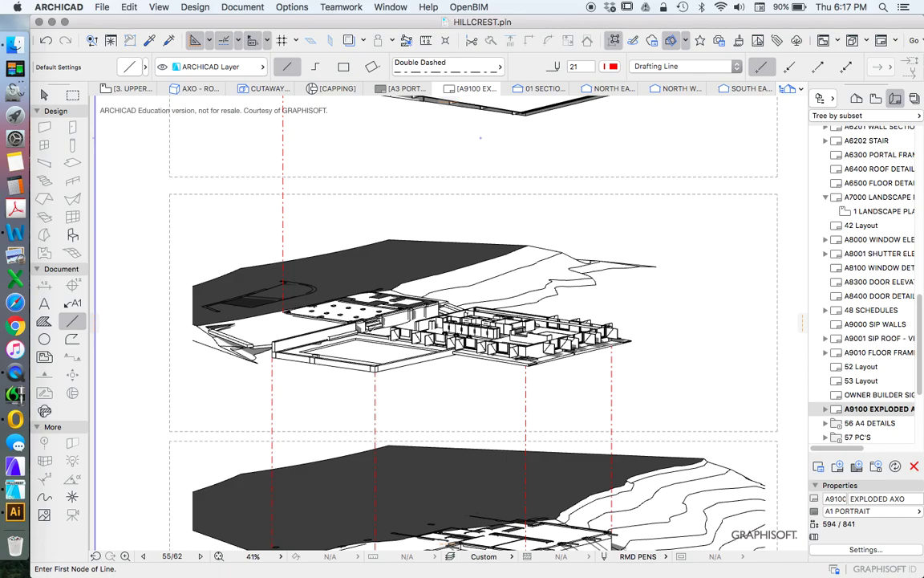
{"action": "scroll", "coordinate": [369, 337], "scroll_direction": "up", "scroll_amount": 3}
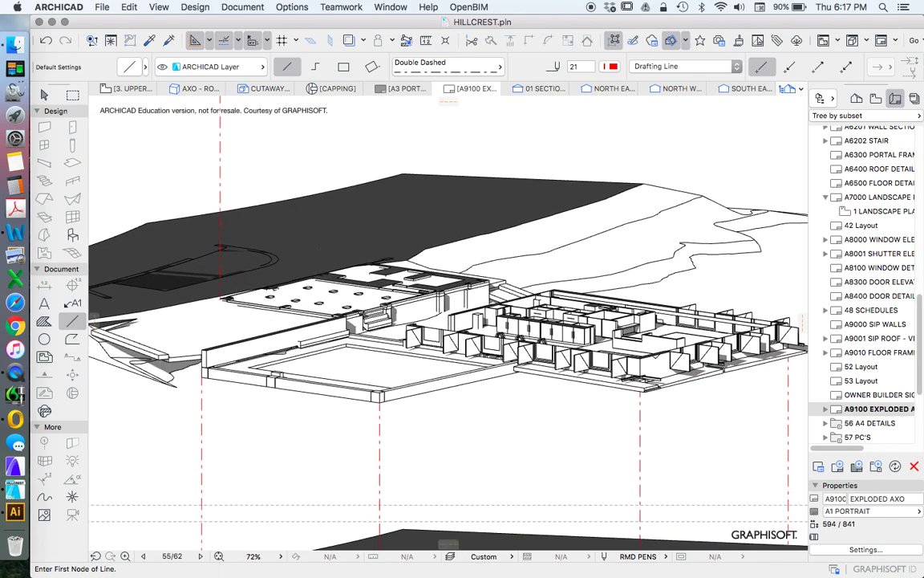
{"action": "scroll", "coordinate": [602, 387], "scroll_direction": "up", "scroll_amount": 8}
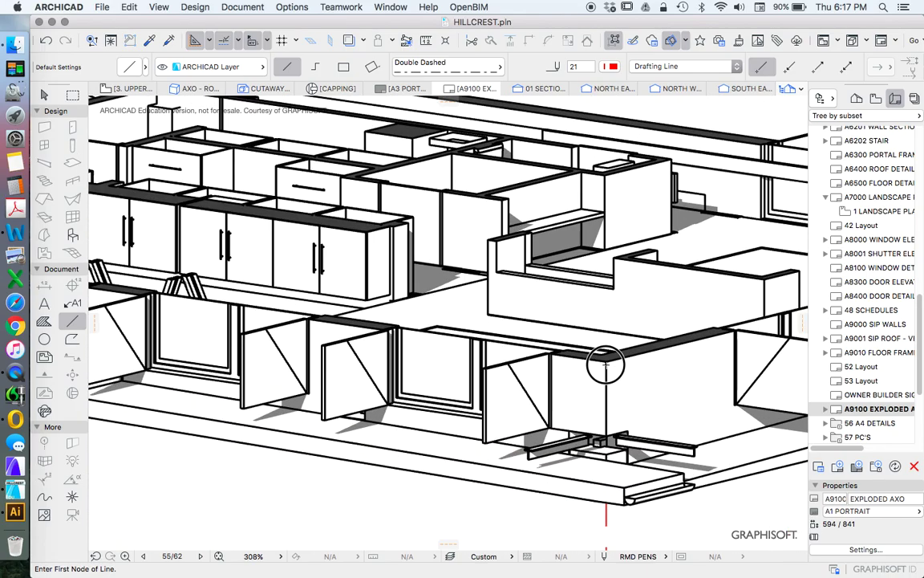
{"action": "scroll", "coordinate": [606, 364], "scroll_direction": "down", "scroll_amount": 8}
{"action": "left_click", "coordinate": [592, 437]}
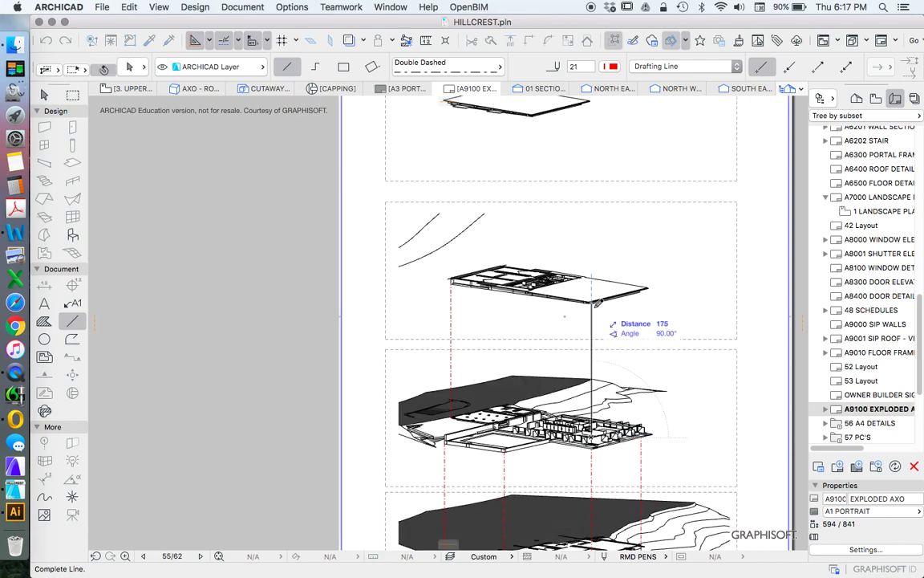
{"action": "scroll", "coordinate": [593, 297], "scroll_direction": "up", "scroll_amount": 5}
{"action": "left_click", "coordinate": [576, 282]}
{"action": "scroll", "coordinate": [561, 280], "scroll_direction": "down", "scroll_amount": 1}
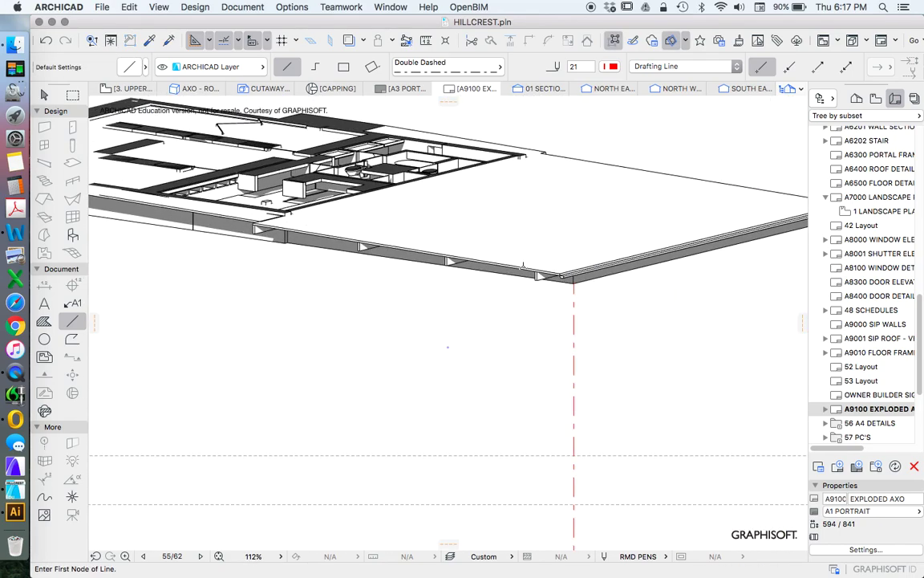
{"action": "scroll", "coordinate": [448, 347], "scroll_direction": "down", "scroll_amount": 10}
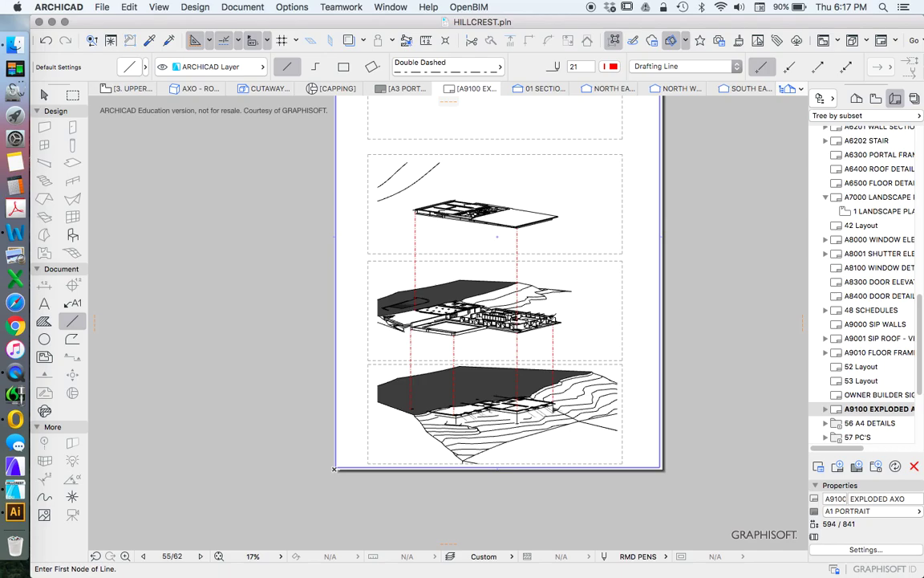
{"action": "scroll", "coordinate": [498, 237], "scroll_direction": "up", "scroll_amount": 18}
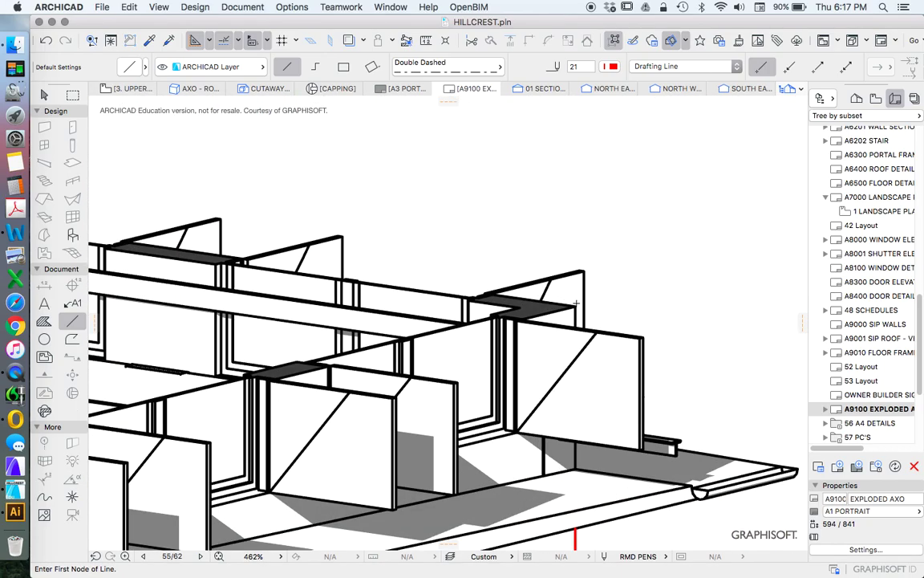
{"action": "scroll", "coordinate": [575, 311], "scroll_direction": "down", "scroll_amount": 12}
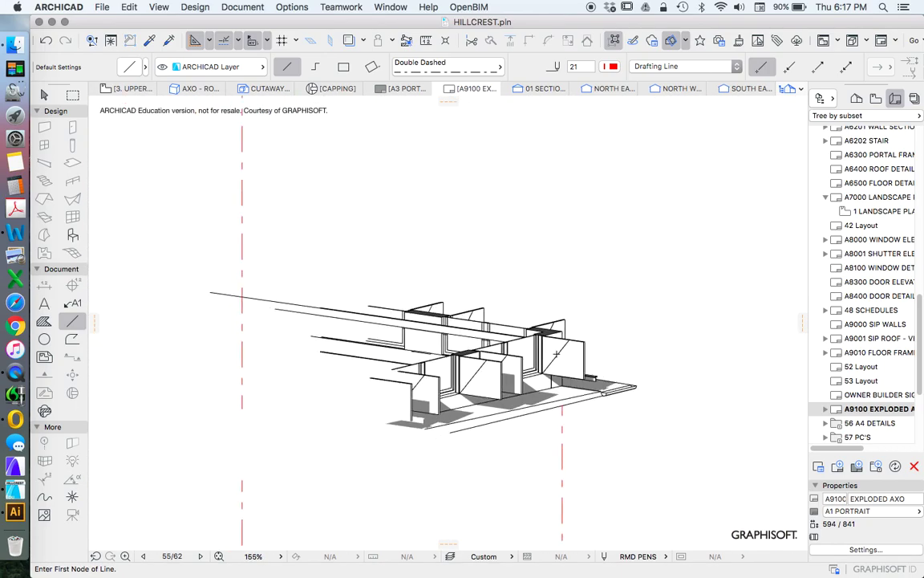
{"action": "scroll", "coordinate": [557, 221], "scroll_direction": "up", "scroll_amount": 6}
{"action": "scroll", "coordinate": [561, 225], "scroll_direction": "up", "scroll_amount": 5}
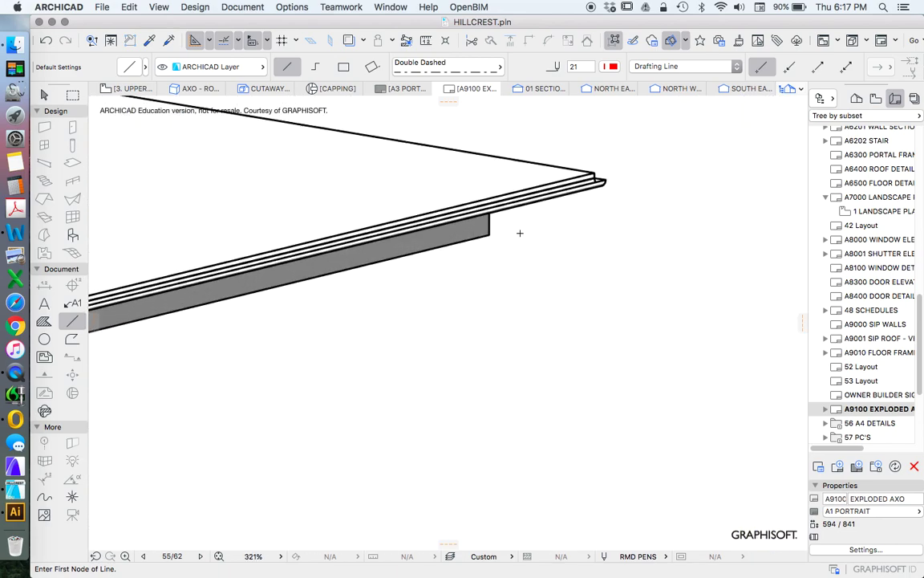
Draw a dashed line from the upper slab's corner down to the lower building
{"action": "left_click", "coordinate": [486, 245]}
{"action": "scroll", "coordinate": [505, 200], "scroll_direction": "down", "scroll_amount": 8}
{"action": "scroll", "coordinate": [514, 183], "scroll_direction": "down", "scroll_amount": 3}
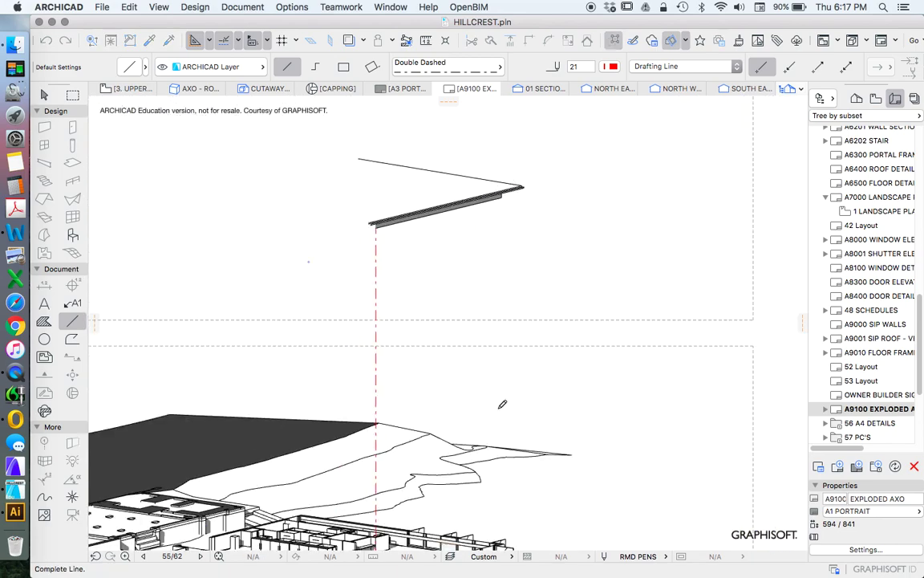
{"action": "scroll", "coordinate": [390, 506], "scroll_direction": "up", "scroll_amount": 5}
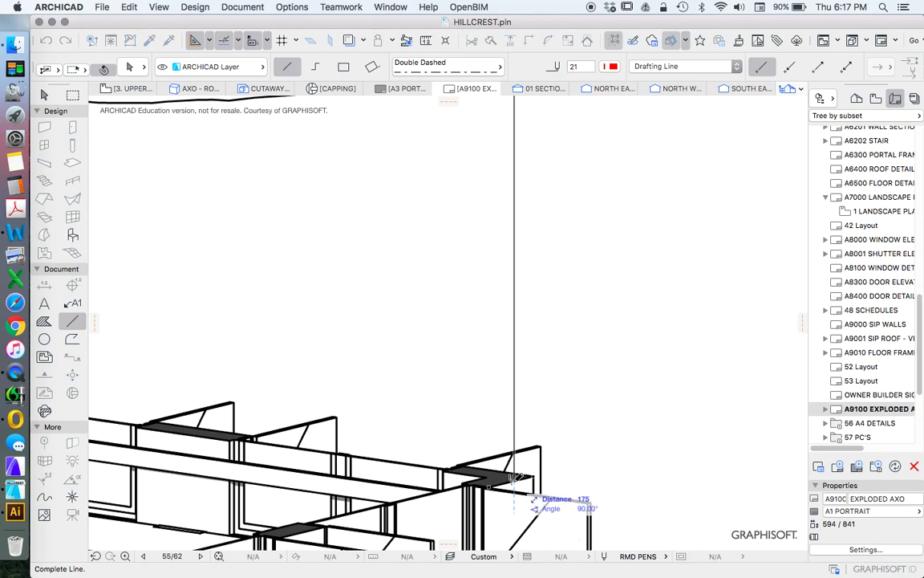
{"action": "left_click", "coordinate": [515, 491]}
{"action": "scroll", "coordinate": [545, 383], "scroll_direction": "down", "scroll_amount": 8}
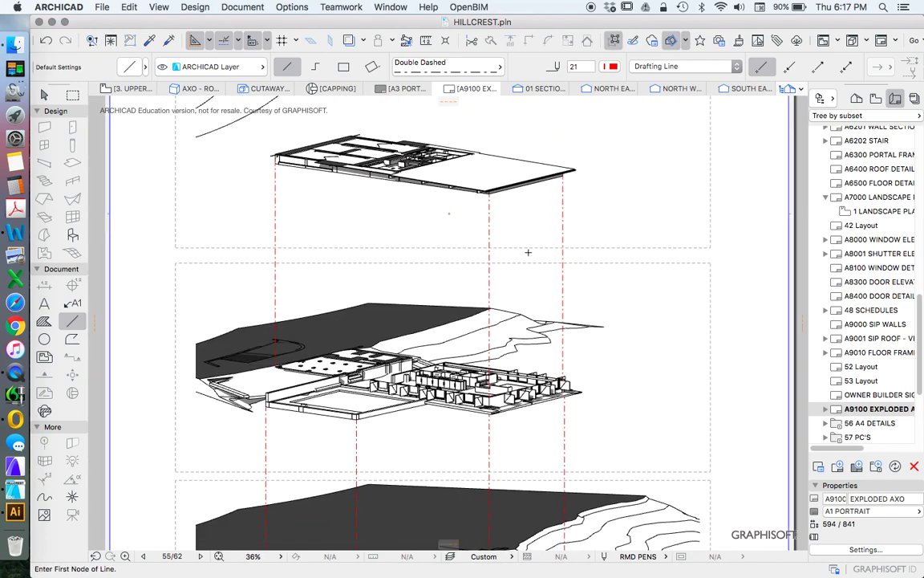
{"action": "scroll", "coordinate": [563, 305], "scroll_direction": "down", "scroll_amount": 6}
{"action": "scroll", "coordinate": [507, 224], "scroll_direction": "up", "scroll_amount": 8}
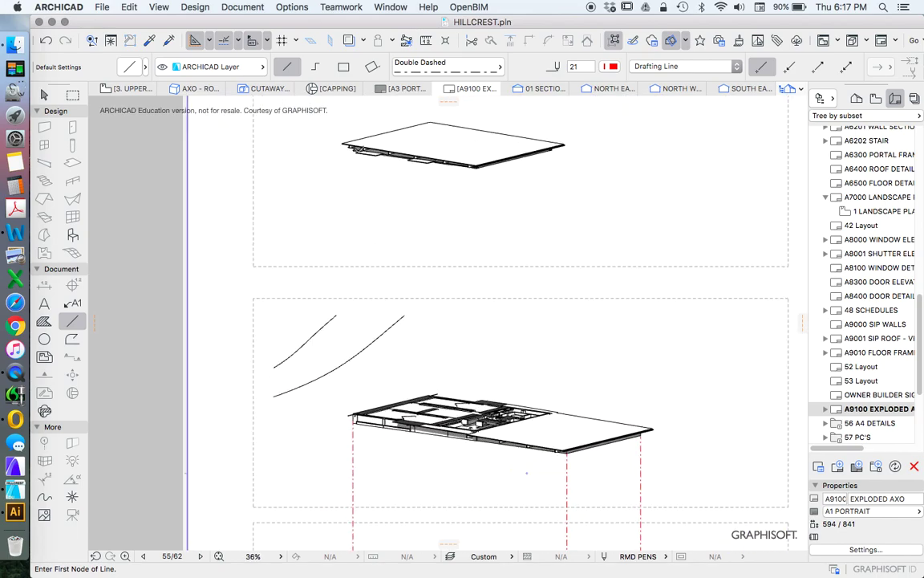
Draw a red dashed line from the top slab's left corner down to the lower slab's corner
{"action": "scroll", "coordinate": [336, 158], "scroll_direction": "up", "scroll_amount": 10}
{"action": "left_click", "coordinate": [334, 151]}
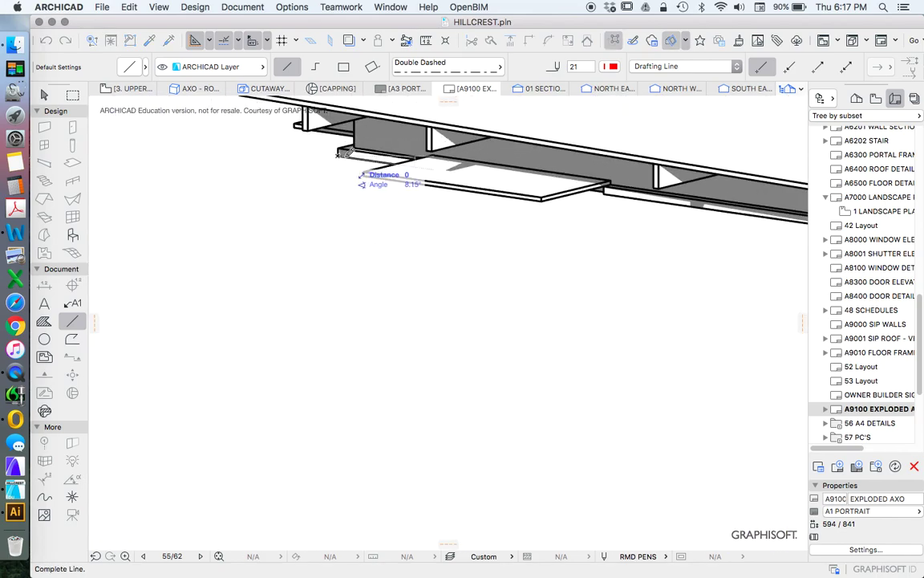
{"action": "scroll", "coordinate": [336, 152], "scroll_direction": "down", "scroll_amount": 8}
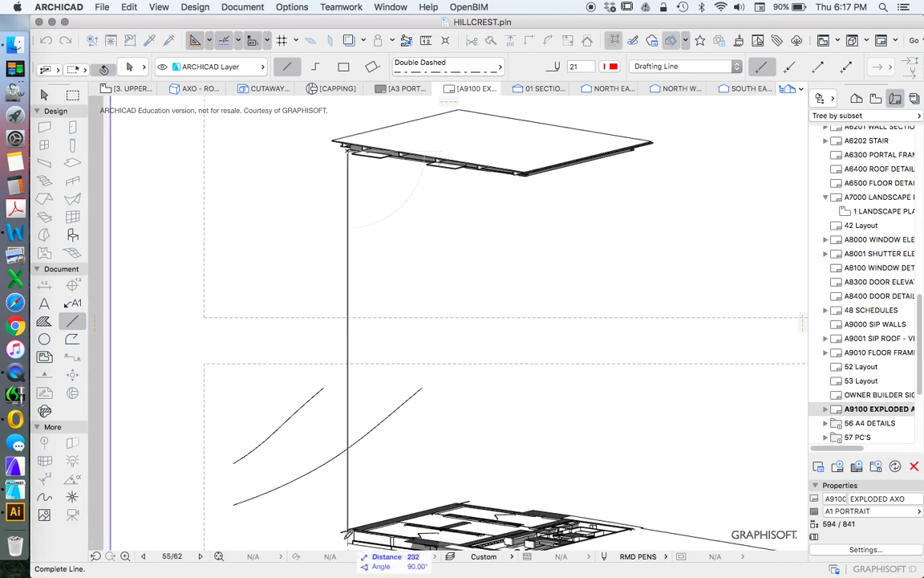
{"action": "scroll", "coordinate": [349, 501], "scroll_direction": "up", "scroll_amount": 6}
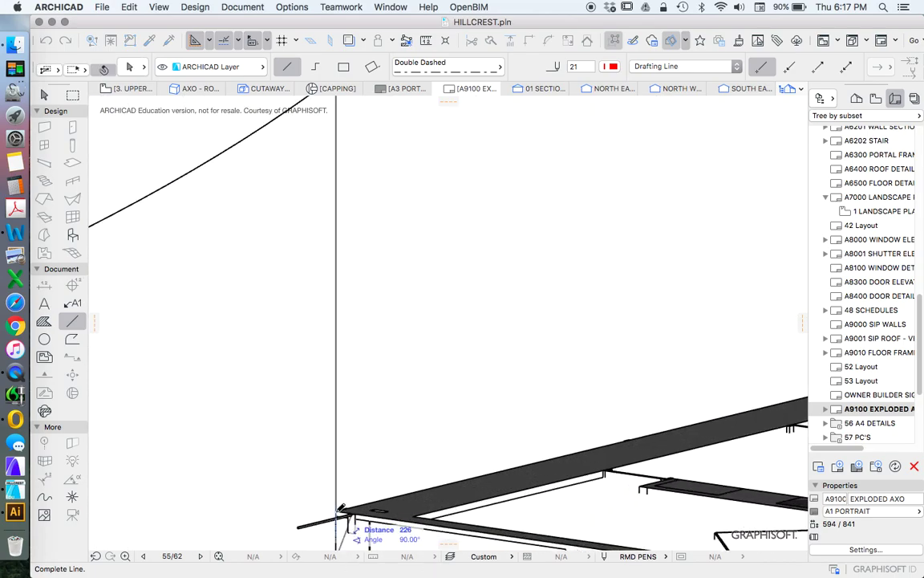
{"action": "left_click", "coordinate": [341, 508]}
{"action": "scroll", "coordinate": [353, 406], "scroll_direction": "down", "scroll_amount": 5}
{"action": "scroll", "coordinate": [333, 403], "scroll_direction": "down", "scroll_amount": 6}
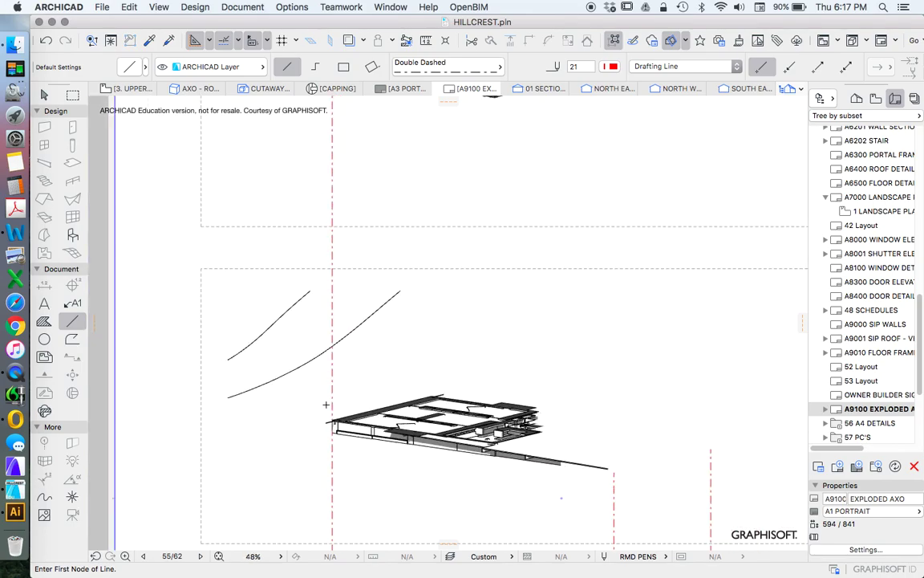
{"action": "scroll", "coordinate": [439, 171], "scroll_direction": "up", "scroll_amount": 5}
{"action": "scroll", "coordinate": [440, 174], "scroll_direction": "up", "scroll_amount": 5}
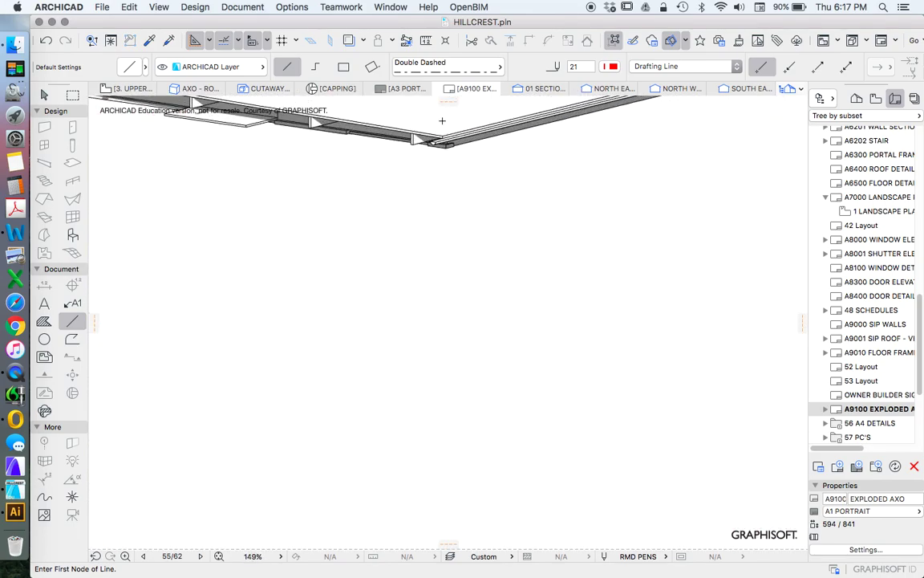
{"action": "scroll", "coordinate": [425, 160], "scroll_direction": "down", "scroll_amount": 6}
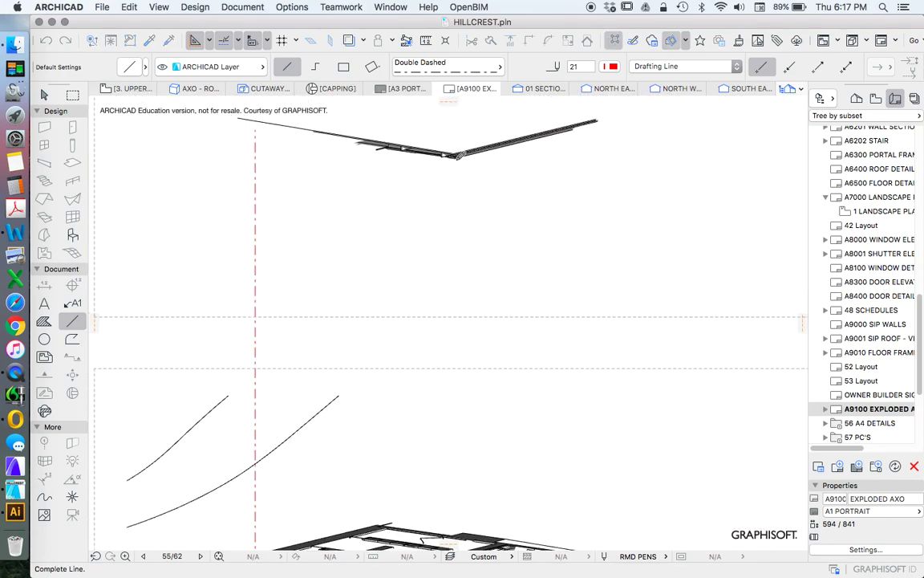
Add two more dashed lines from upper slab corners and edges down to matching corners below
{"action": "left_click", "coordinate": [455, 155]}
{"action": "scroll", "coordinate": [455, 391], "scroll_direction": "up", "scroll_amount": 5}
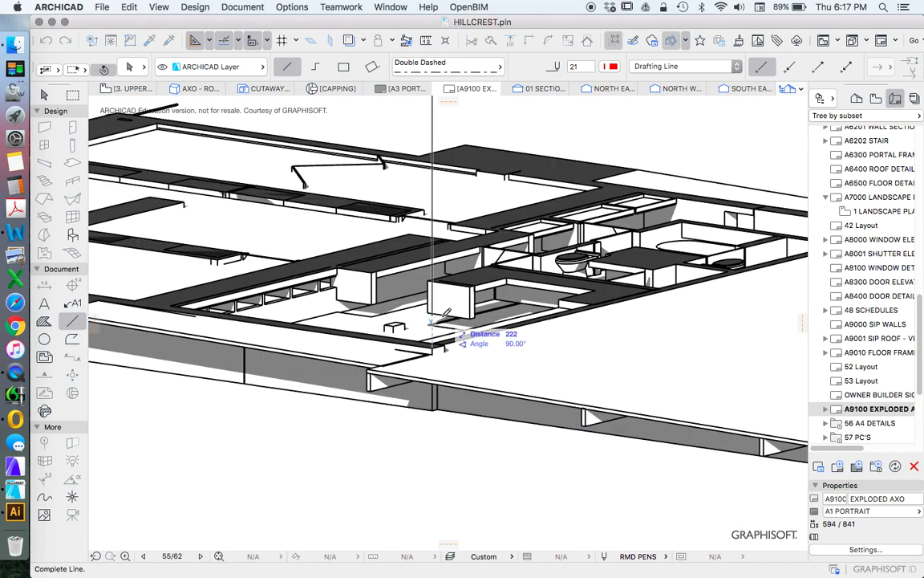
{"action": "left_click", "coordinate": [434, 345]}
{"action": "scroll", "coordinate": [434, 345], "scroll_direction": "down", "scroll_amount": 10}
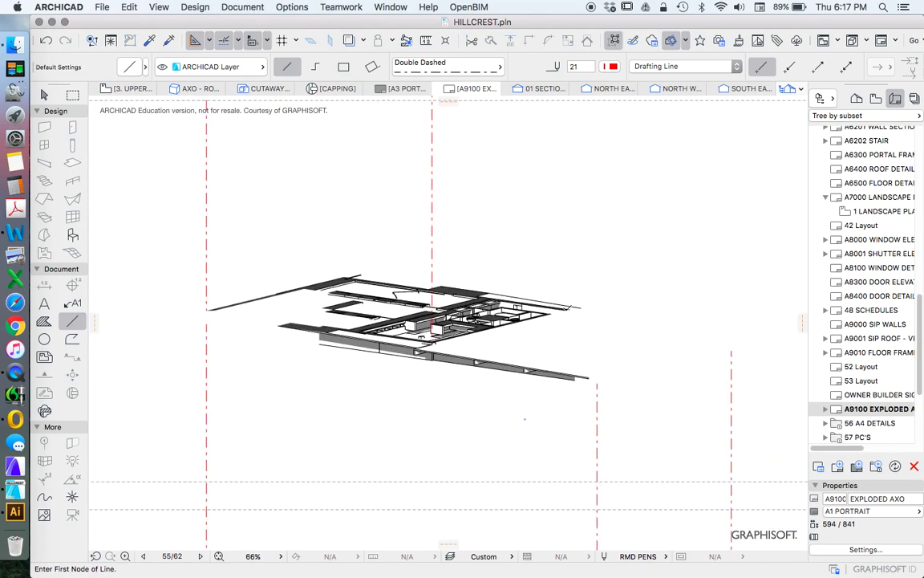
{"action": "scroll", "coordinate": [559, 240], "scroll_direction": "up", "scroll_amount": 10}
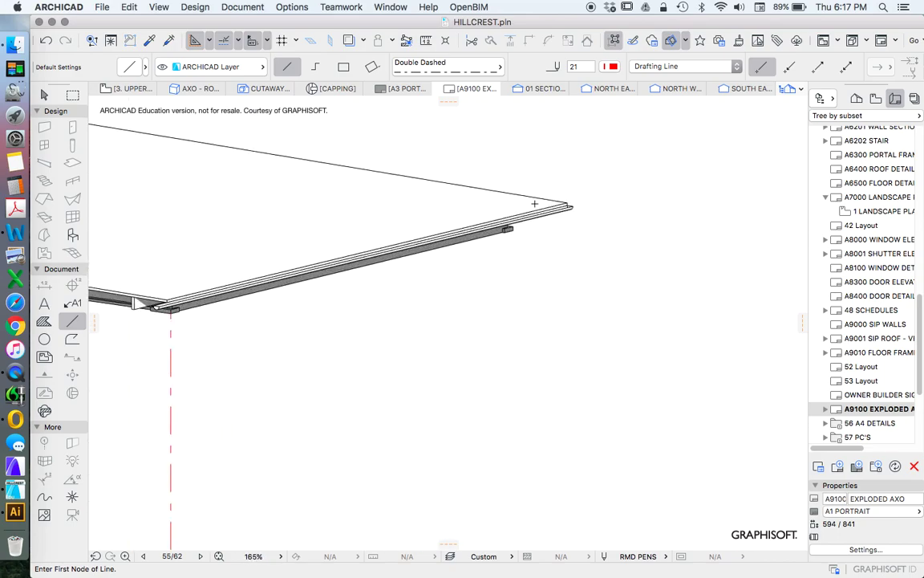
{"action": "left_click", "coordinate": [508, 230]}
{"action": "scroll", "coordinate": [508, 229], "scroll_direction": "down", "scroll_amount": 6}
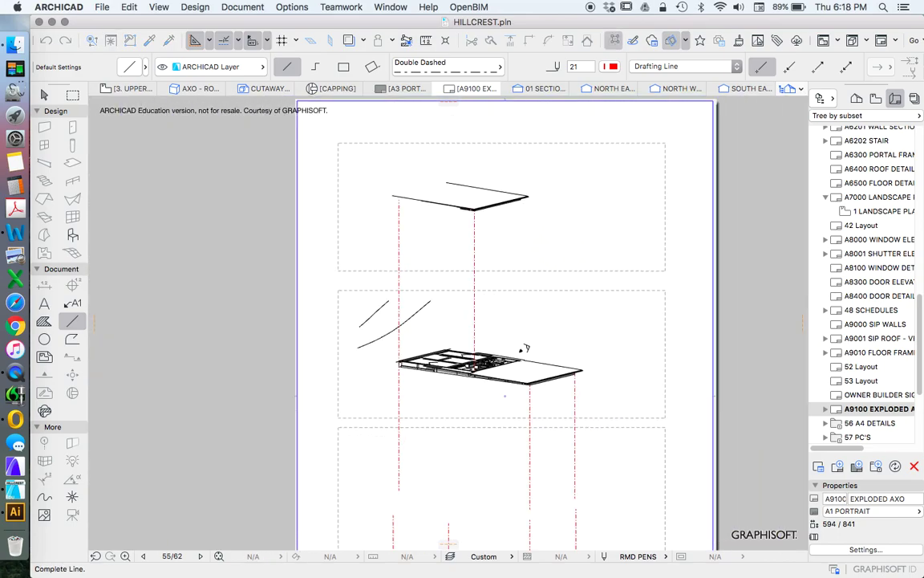
{"action": "scroll", "coordinate": [521, 351], "scroll_direction": "up", "scroll_amount": 8}
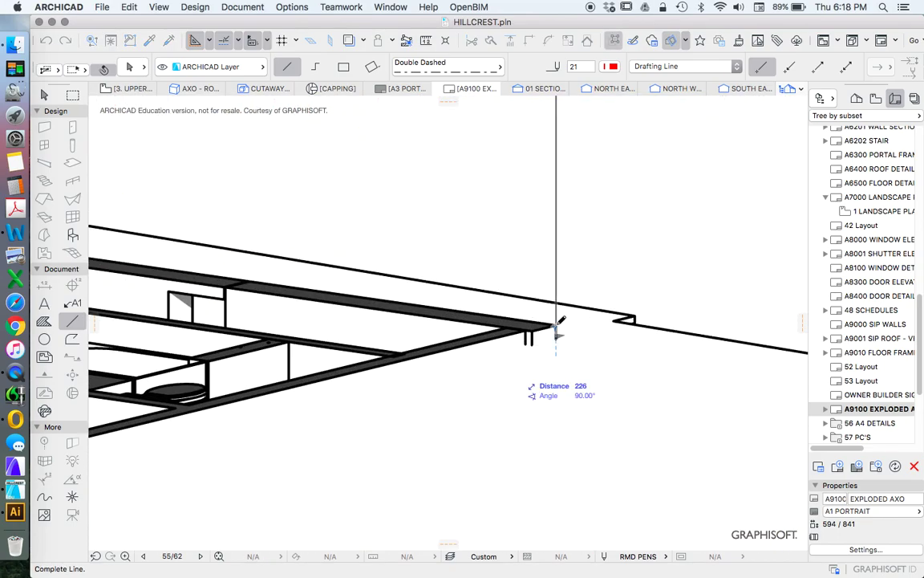
{"action": "left_click", "coordinate": [613, 325]}
{"action": "scroll", "coordinate": [475, 257], "scroll_direction": "down", "scroll_amount": 10}
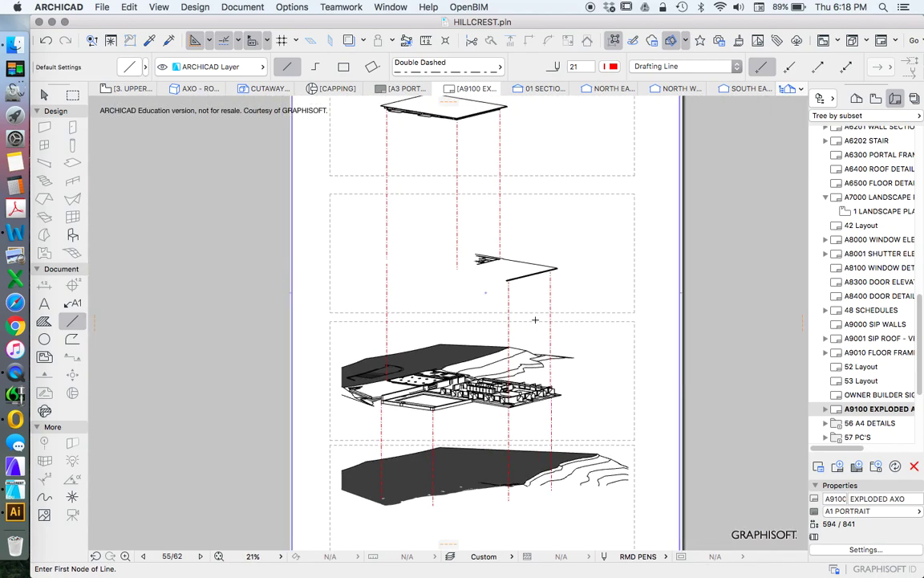
{"action": "scroll", "coordinate": [582, 325], "scroll_direction": "up", "scroll_amount": 2}
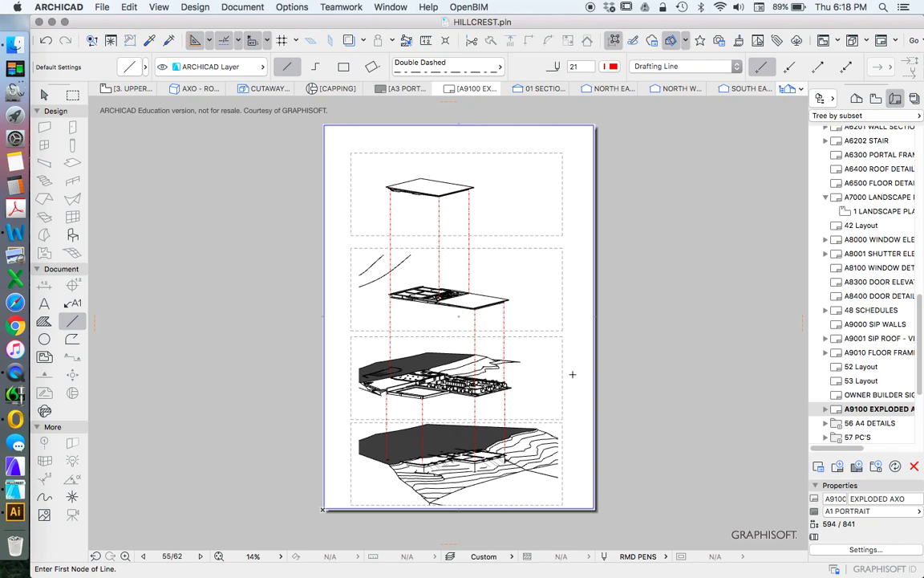
Draw a rectangular marquee around the third cutaway view
{"action": "key", "text": "Escape"}
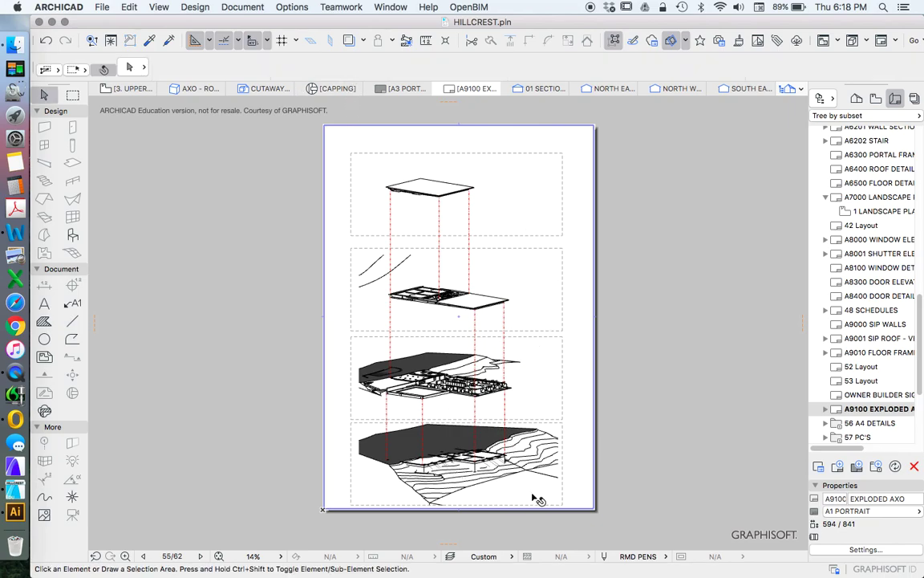
{"action": "scroll", "coordinate": [539, 500], "scroll_direction": "up", "scroll_amount": 2}
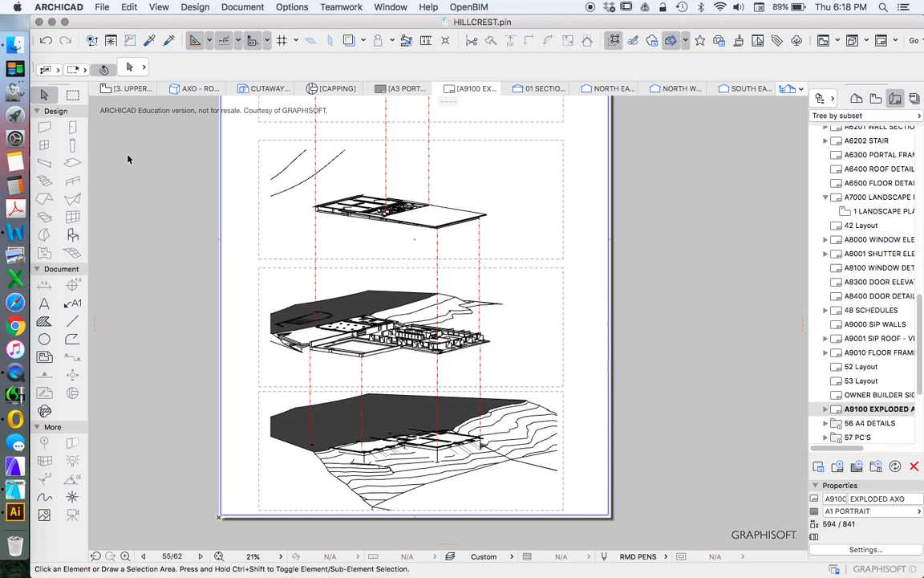
{"action": "left_click", "coordinate": [72, 95]}
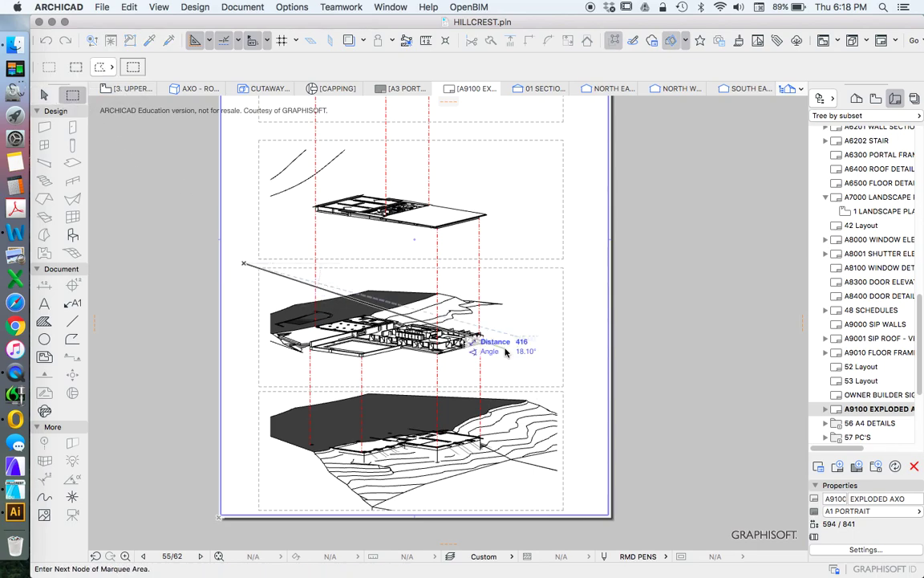
{"action": "key", "text": "Escape"}
{"action": "left_click", "coordinate": [72, 96]}
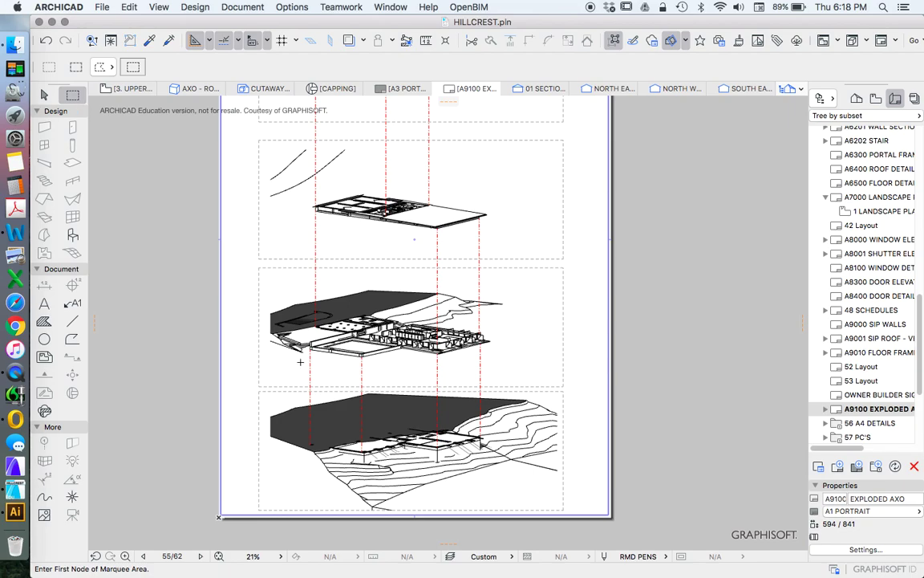
{"action": "left_click", "coordinate": [250, 263]}
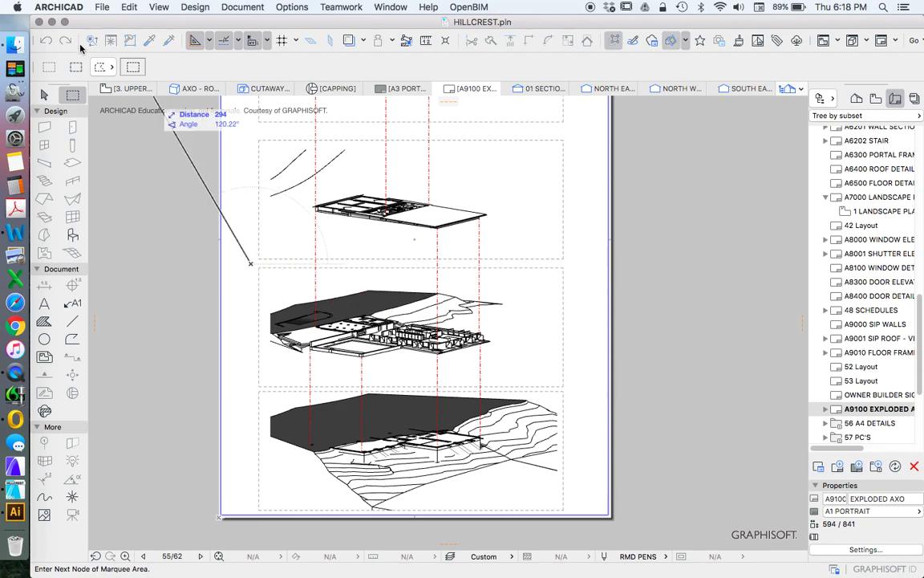
{"action": "left_click", "coordinate": [99, 68]}
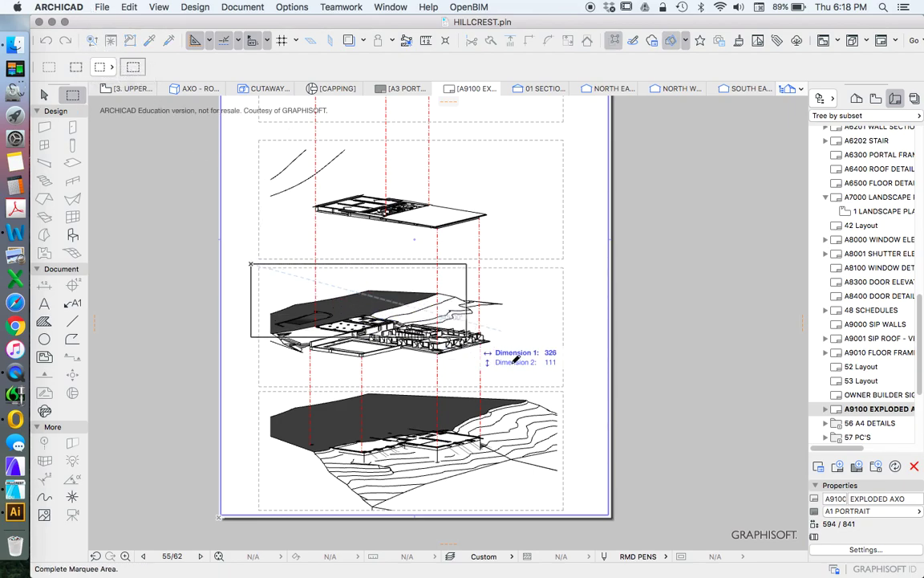
{"action": "left_click", "coordinate": [575, 389]}
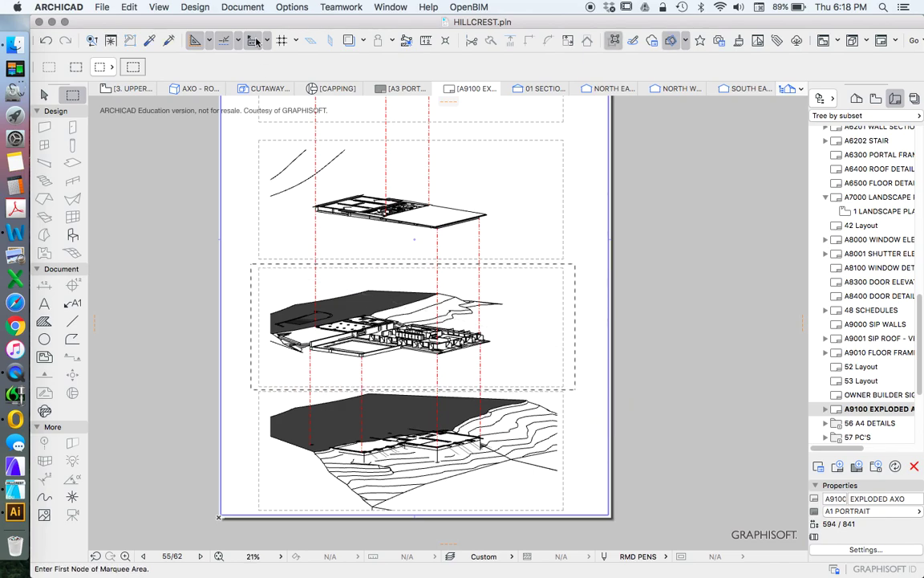
Stretch the marqueed view down about 62 units onto the bottom terrain view
{"action": "left_click", "coordinate": [132, 7]}
{"action": "mouse_move", "coordinate": [178, 267]}
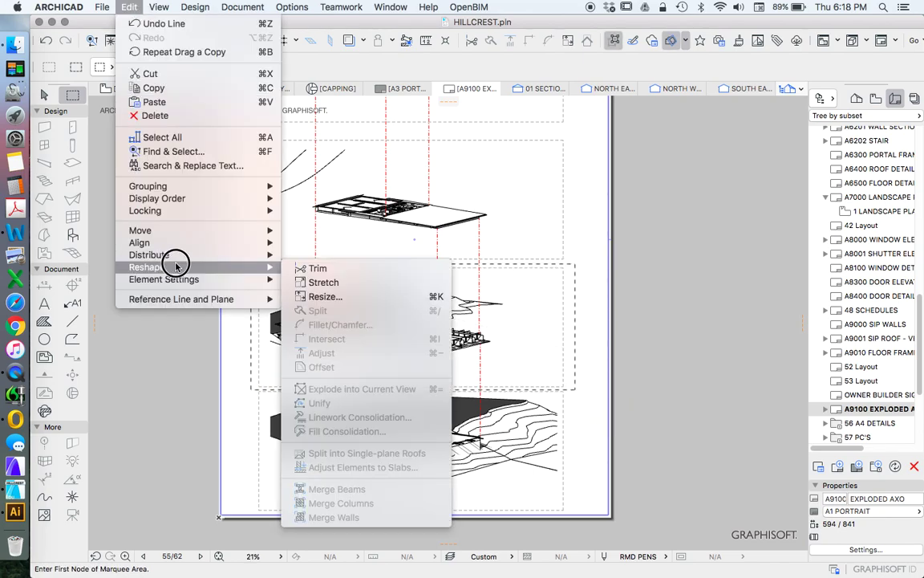
{"action": "left_click", "coordinate": [314, 284]}
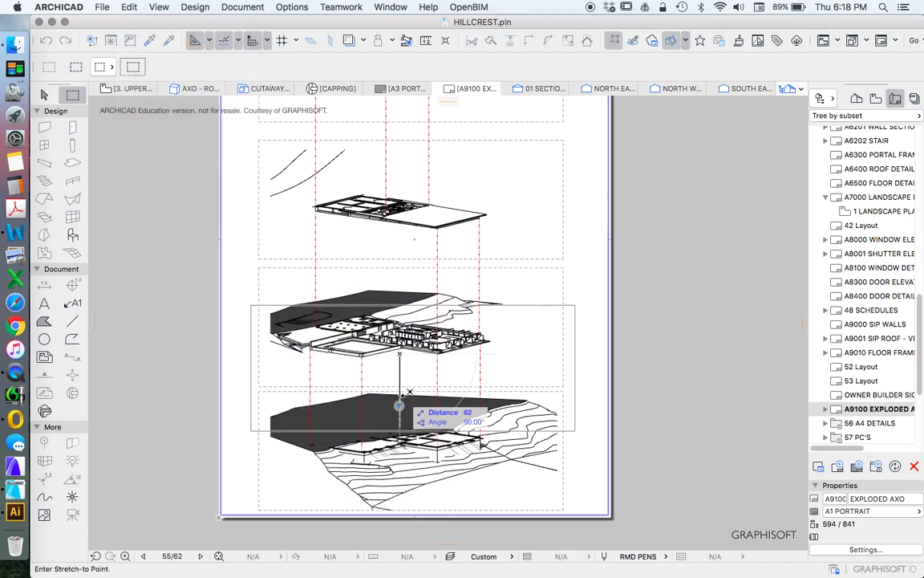
{"action": "left_click", "coordinate": [403, 359]}
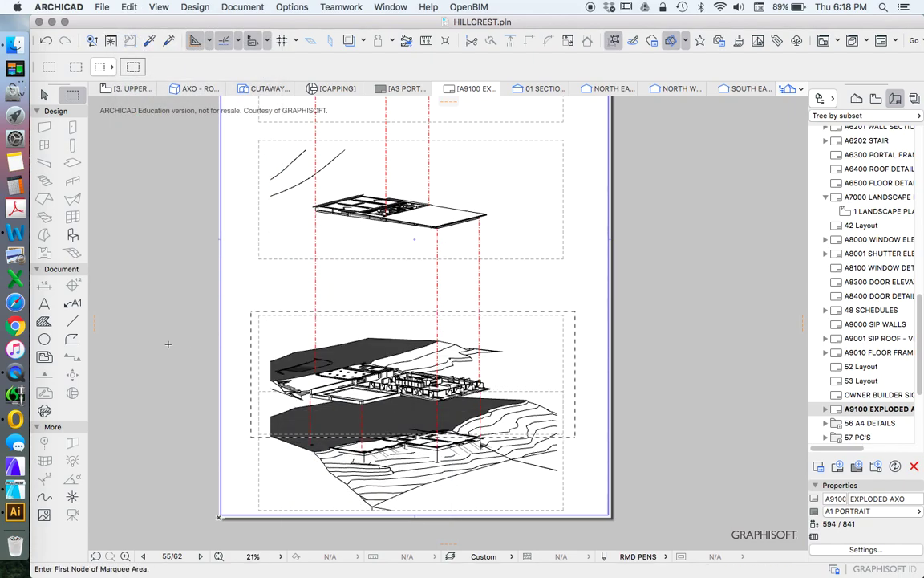
{"action": "key", "text": "Escape"}
{"action": "scroll", "coordinate": [361, 434], "scroll_direction": "up", "scroll_amount": 2}
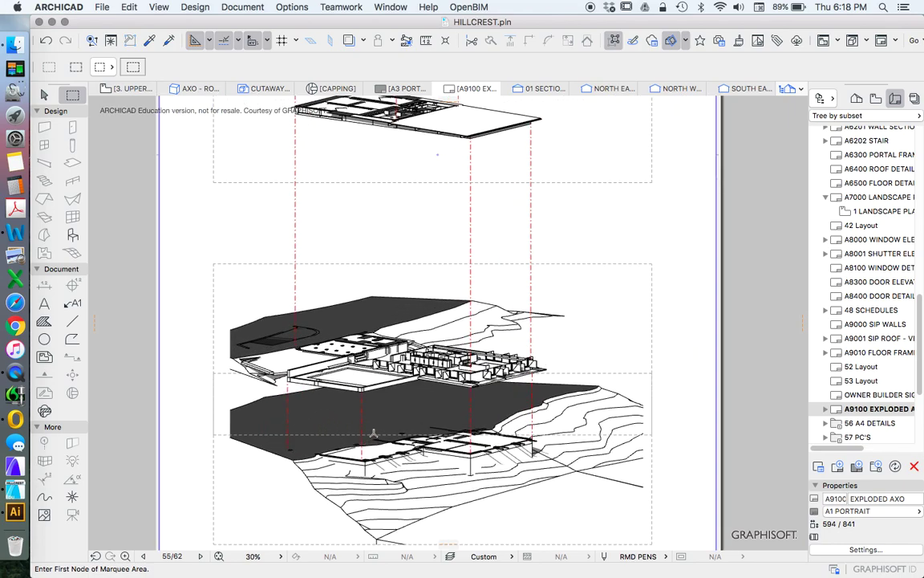
{"action": "scroll", "coordinate": [373, 433], "scroll_direction": "up", "scroll_amount": 2}
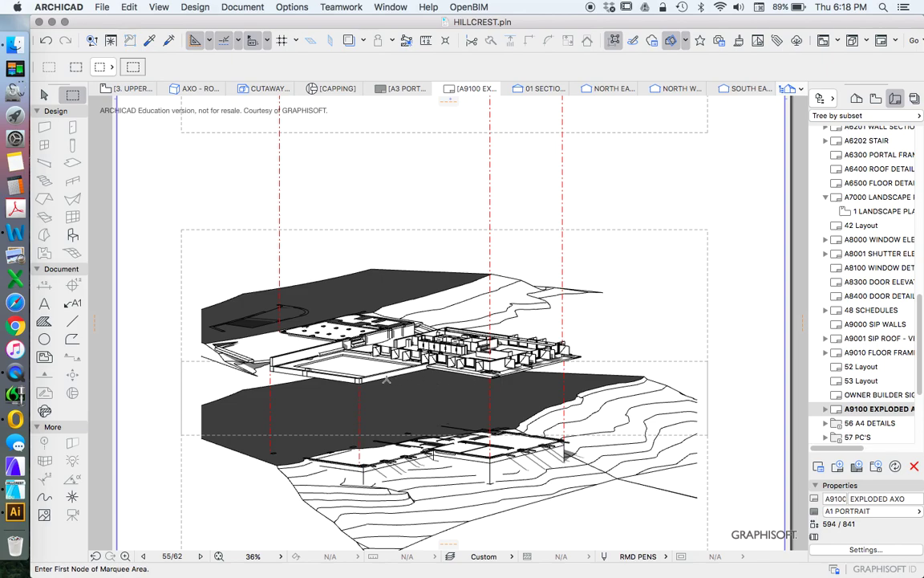
{"action": "scroll", "coordinate": [447, 340], "scroll_direction": "up", "scroll_amount": 6}
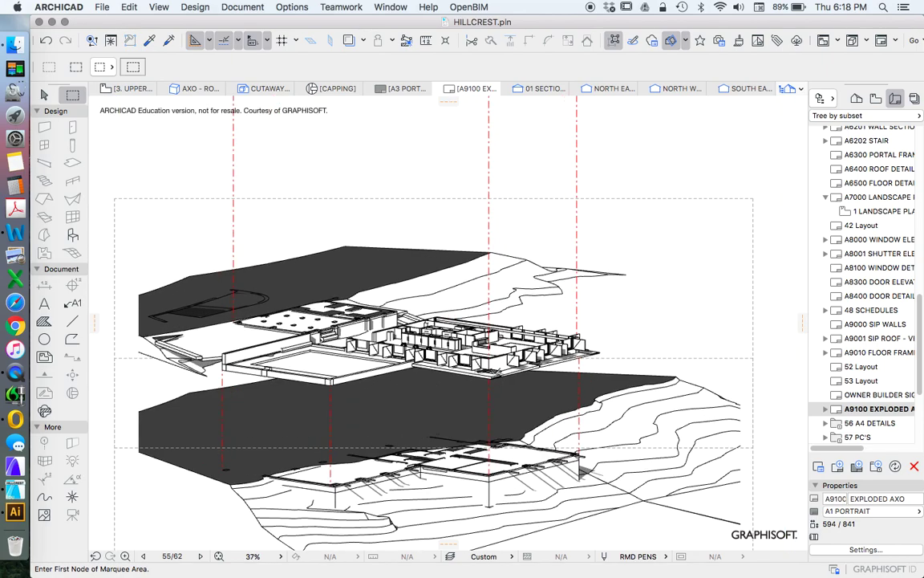
{"action": "scroll", "coordinate": [475, 349], "scroll_direction": "down", "scroll_amount": 6}
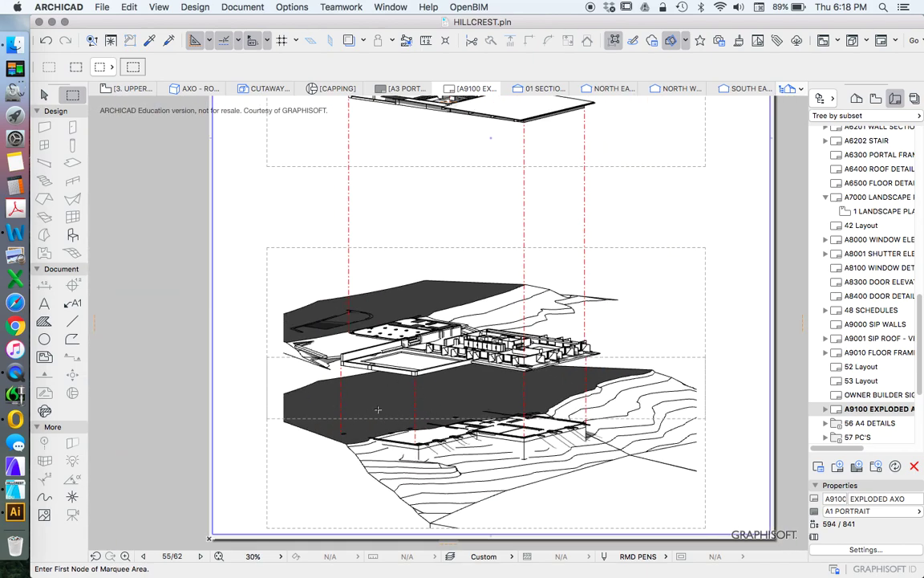
{"action": "scroll", "coordinate": [416, 393], "scroll_direction": "down", "scroll_amount": 4}
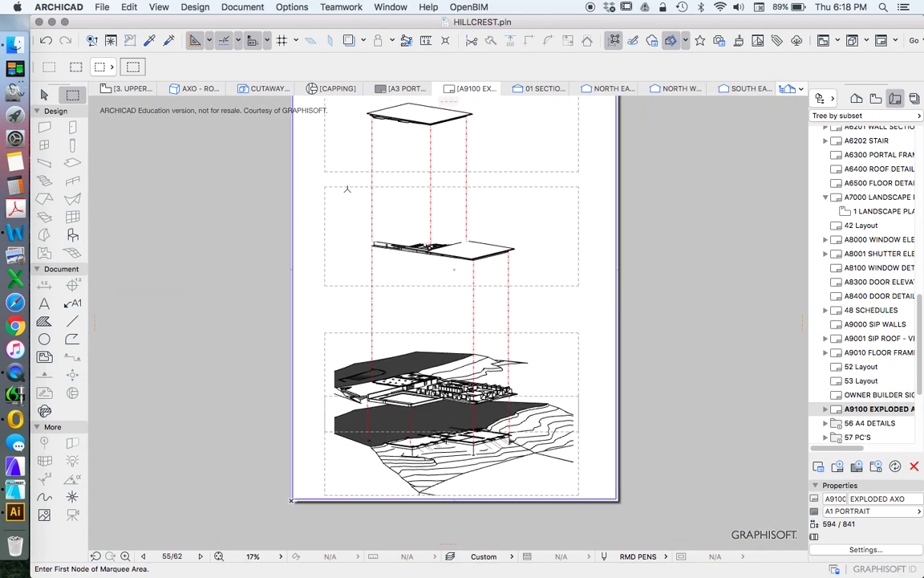
Marquee the second view and stretch it down toward the third view
{"action": "left_click", "coordinate": [316, 181]}
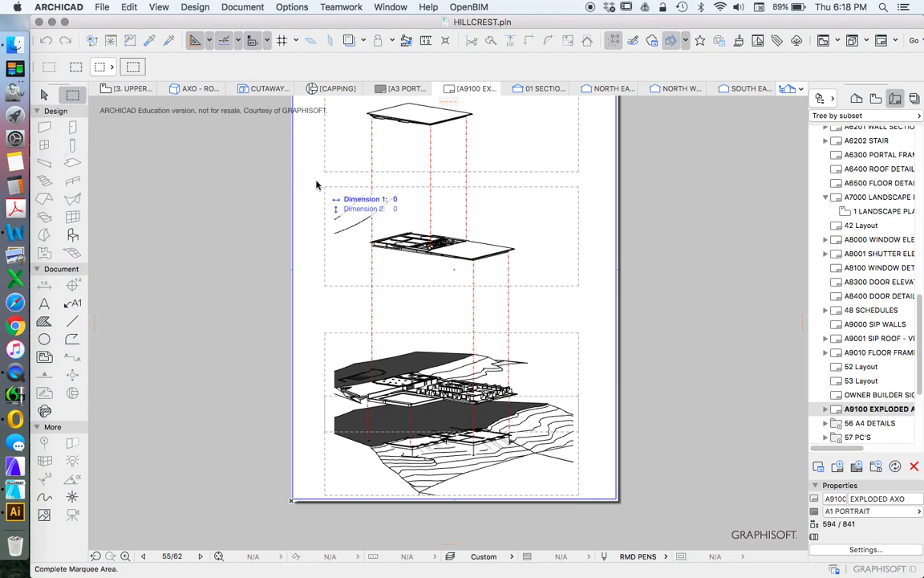
{"action": "left_click", "coordinate": [590, 293]}
{"action": "left_click", "coordinate": [128, 7]}
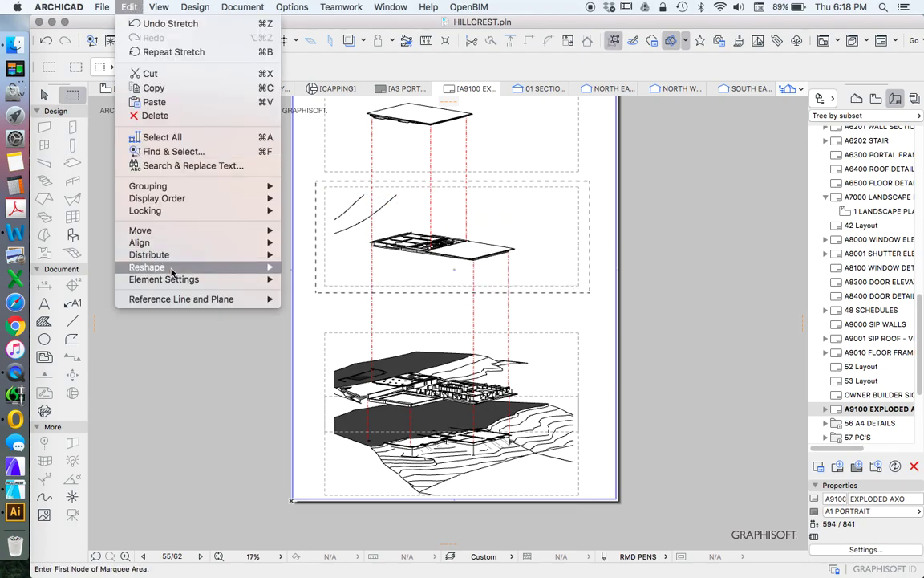
{"action": "mouse_move", "coordinate": [160, 267]}
{"action": "left_click", "coordinate": [336, 286]}
{"action": "left_click", "coordinate": [473, 265]}
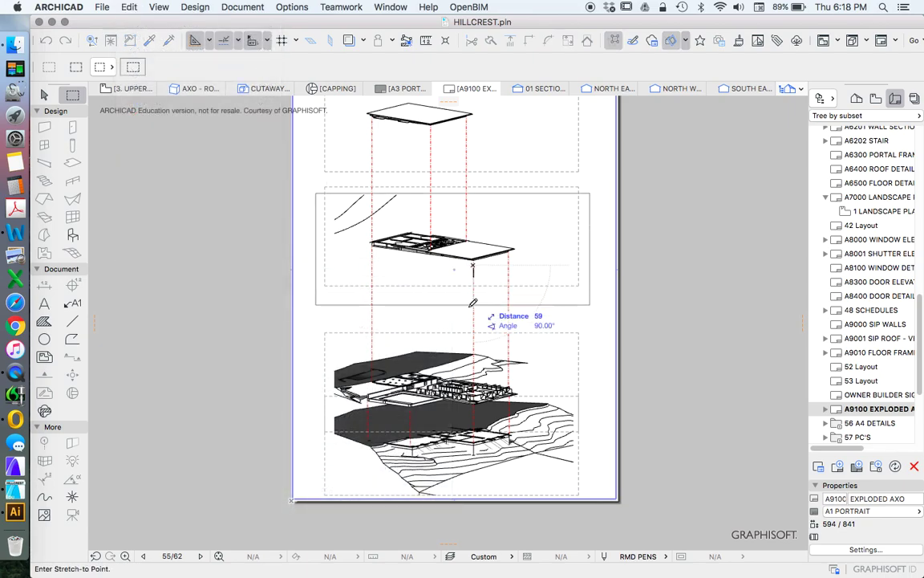
{"action": "left_click", "coordinate": [481, 357]}
{"action": "scroll", "coordinate": [273, 275], "scroll_direction": "down", "scroll_amount": 2}
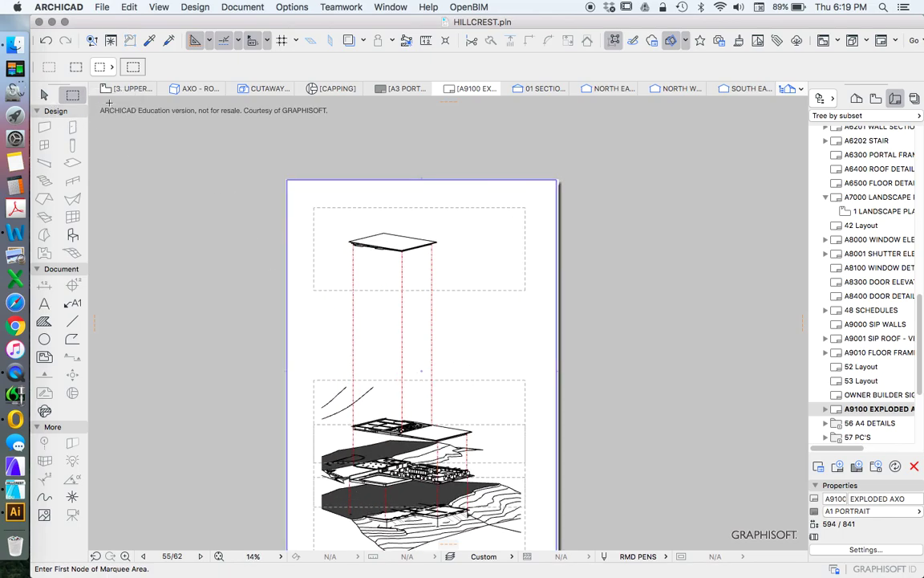
Marquee the top roof view and stretch it lower to close the gap
{"action": "left_click", "coordinate": [304, 197]}
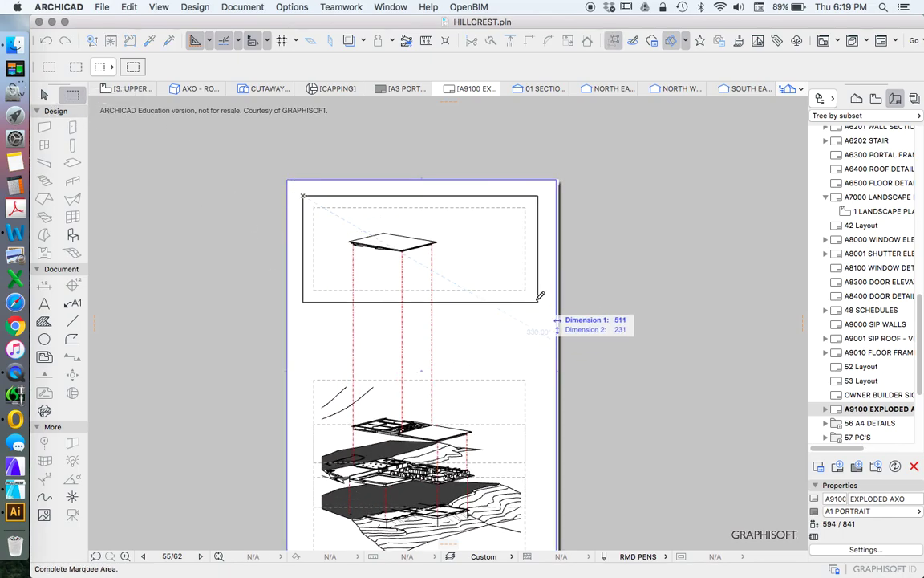
{"action": "left_click", "coordinate": [536, 299]}
{"action": "left_click", "coordinate": [127, 7]}
{"action": "mouse_move", "coordinate": [248, 267]}
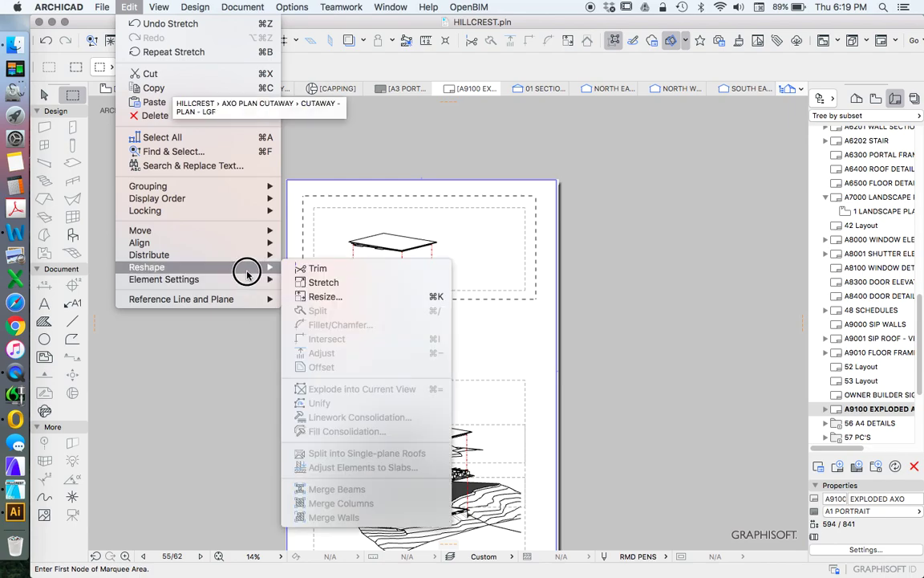
{"action": "left_click", "coordinate": [322, 284]}
{"action": "left_click", "coordinate": [389, 286]}
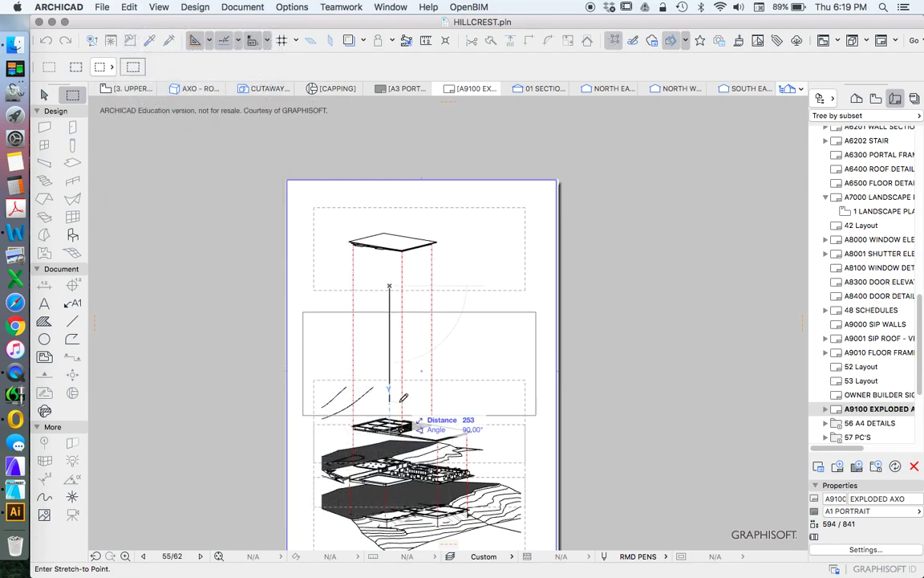
{"action": "left_click", "coordinate": [397, 345]}
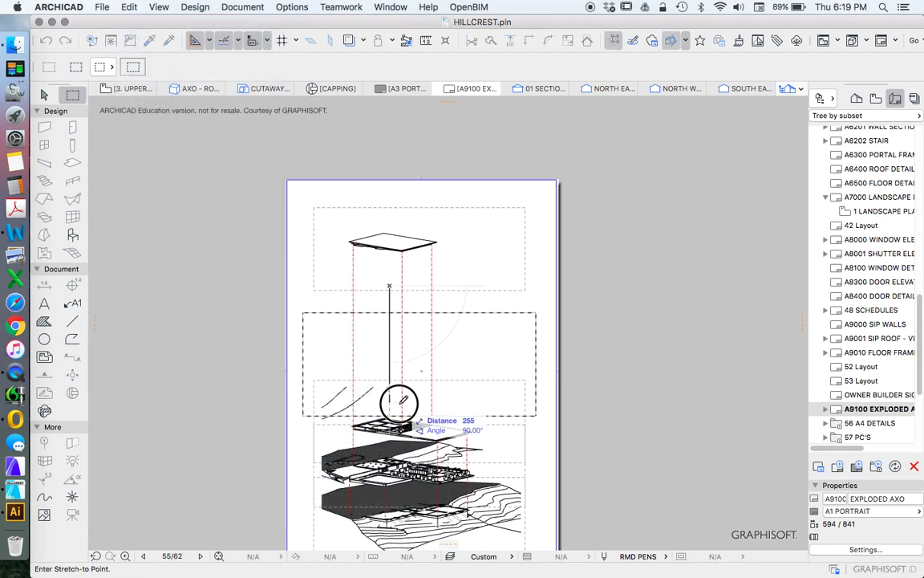
{"action": "left_click", "coordinate": [574, 429]}
{"action": "scroll", "coordinate": [423, 305], "scroll_direction": "down", "scroll_amount": 3}
{"action": "scroll", "coordinate": [397, 404], "scroll_direction": "up", "scroll_amount": 3}
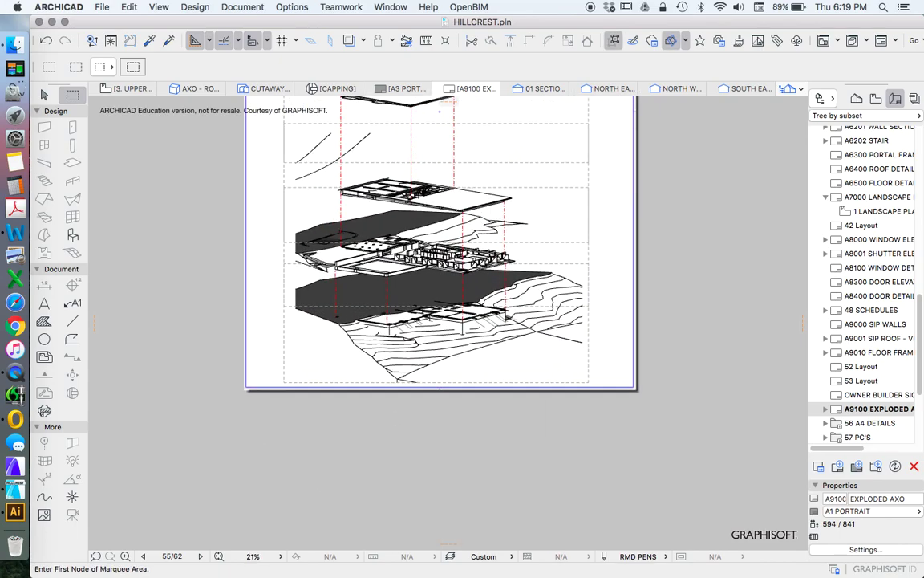
{"action": "scroll", "coordinate": [393, 321], "scroll_direction": "down", "scroll_amount": 4}
{"action": "scroll", "coordinate": [391, 277], "scroll_direction": "up", "scroll_amount": 3}
Re-marquee the roof slab view and stretch it down from the slab corner toward the next level
{"action": "key", "text": "shift"}
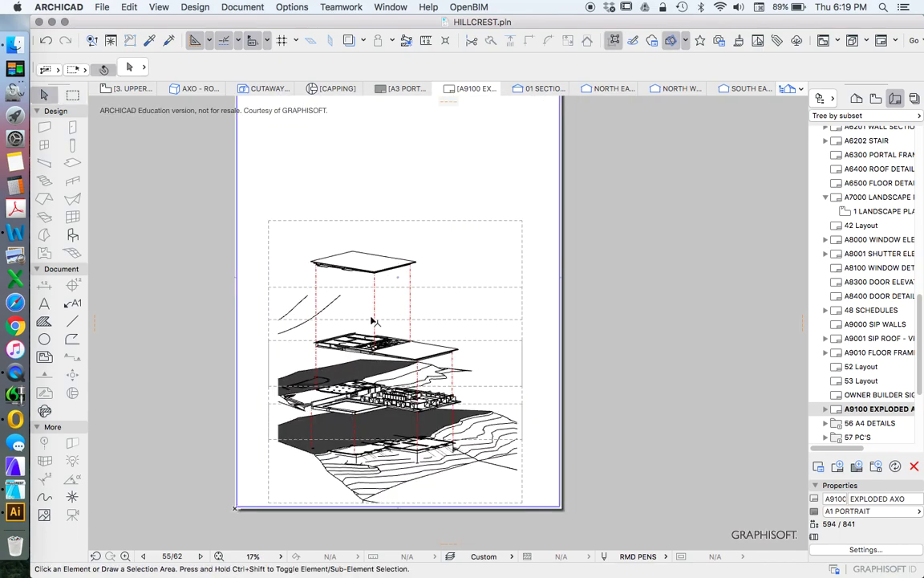
{"action": "scroll", "coordinate": [371, 321], "scroll_direction": "up", "scroll_amount": 5}
{"action": "left_click", "coordinate": [72, 94]}
{"action": "left_click", "coordinate": [228, 158]}
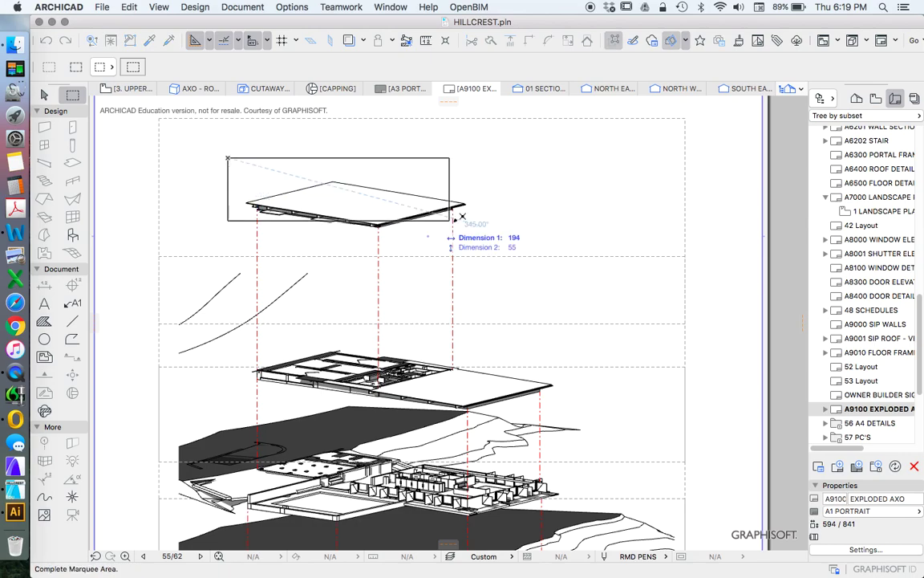
{"action": "left_click", "coordinate": [477, 246]}
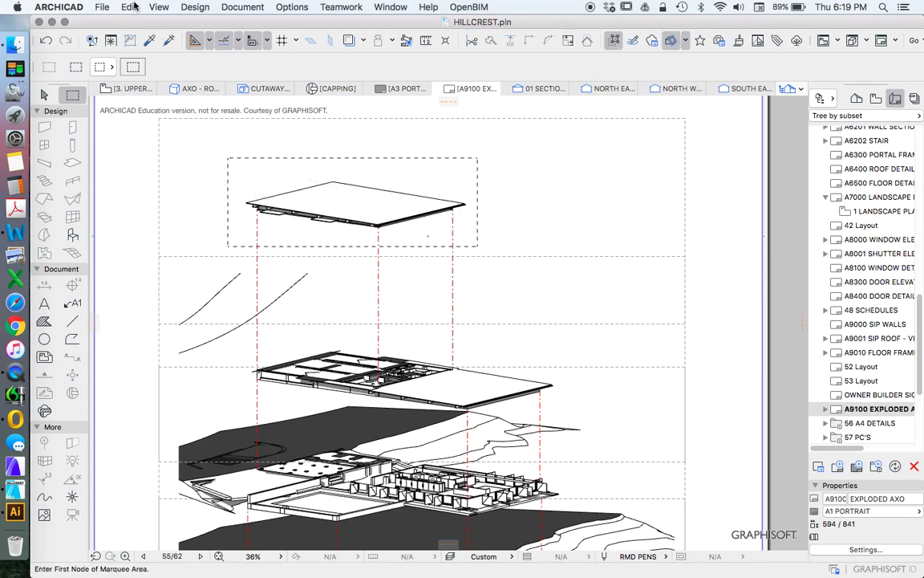
{"action": "left_click", "coordinate": [133, 6]}
{"action": "mouse_move", "coordinate": [240, 267]}
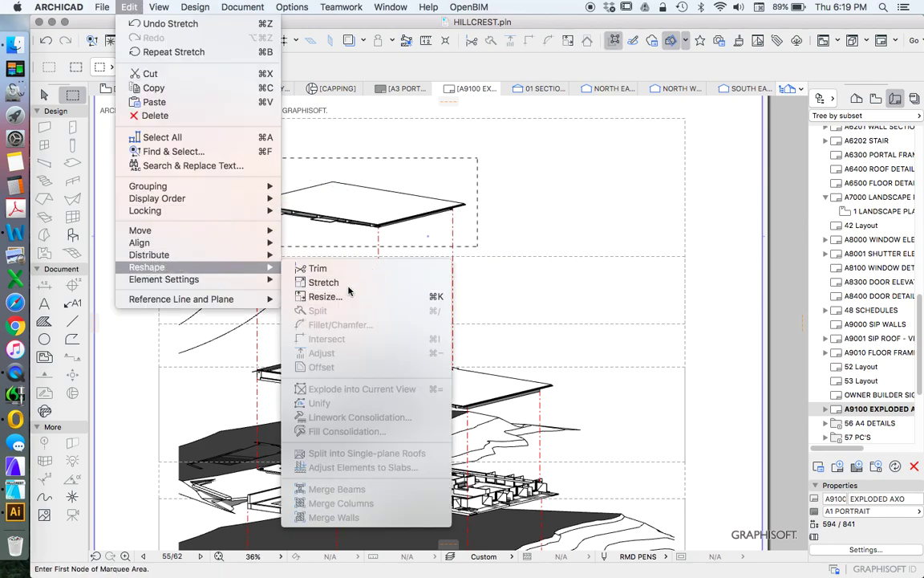
{"action": "left_click", "coordinate": [323, 282]}
{"action": "left_click", "coordinate": [372, 231]}
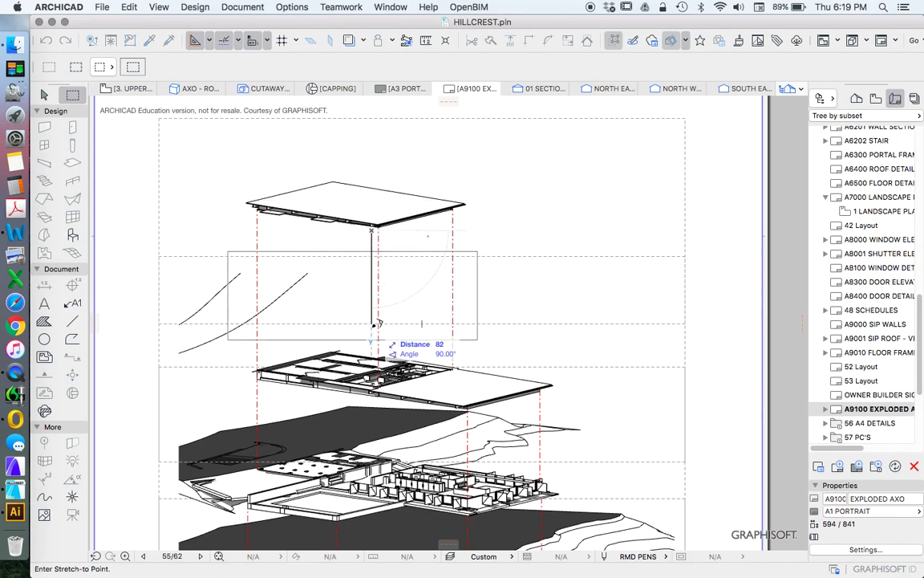
{"action": "left_click", "coordinate": [378, 317]}
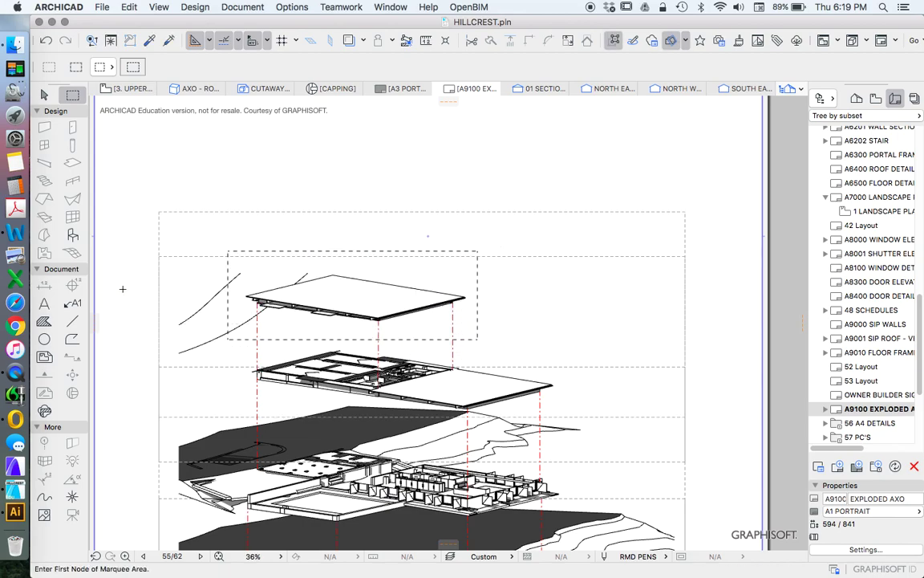
{"action": "scroll", "coordinate": [412, 270], "scroll_direction": "down", "scroll_amount": 3}
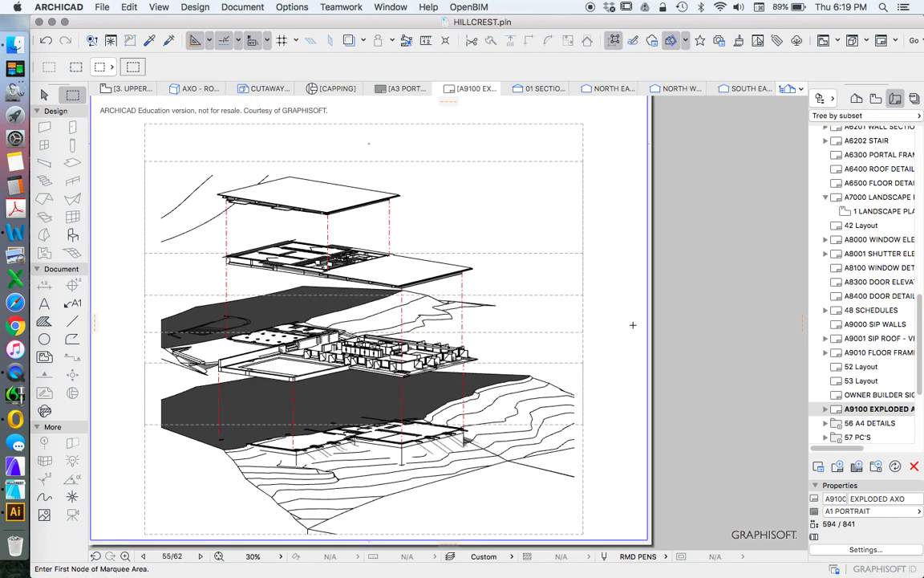
{"action": "scroll", "coordinate": [638, 323], "scroll_direction": "down", "scroll_amount": 2}
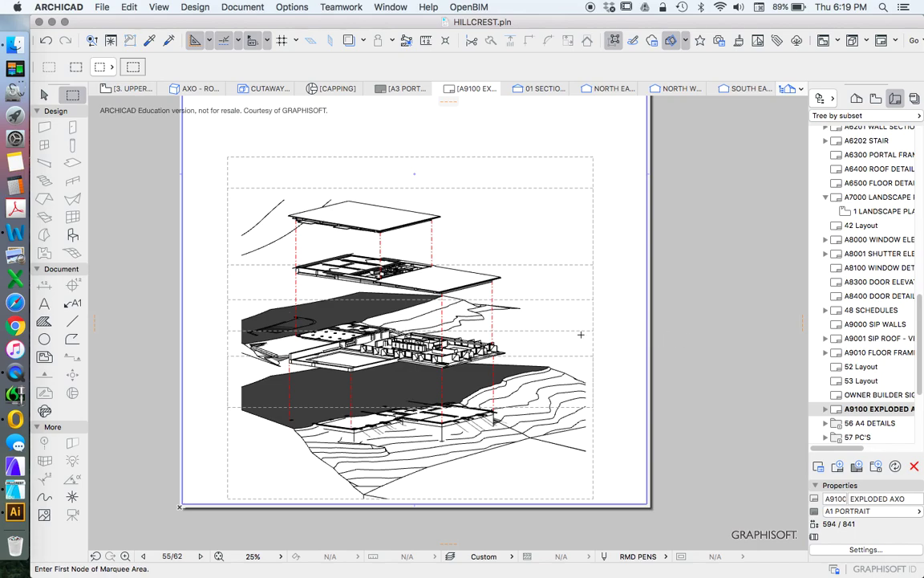
{"action": "scroll", "coordinate": [580, 334], "scroll_direction": "up", "scroll_amount": 2}
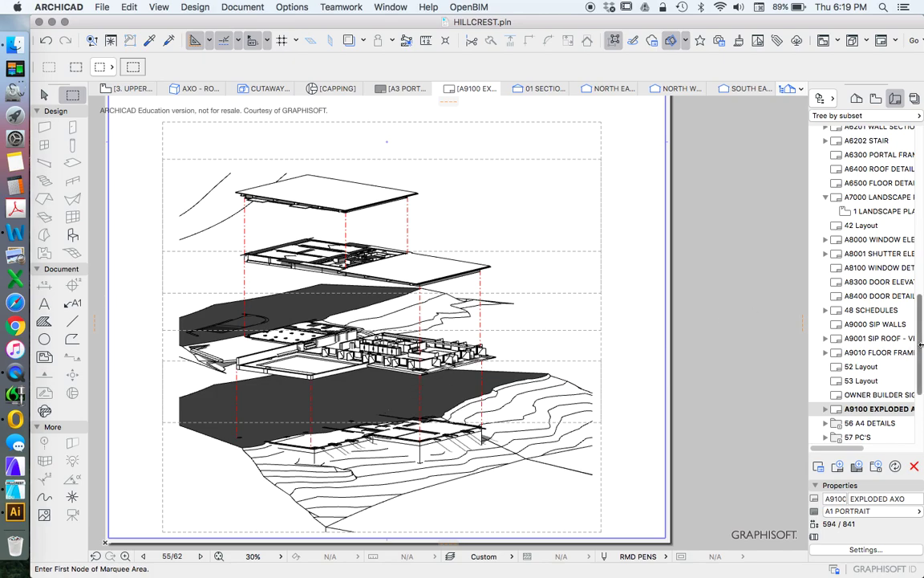
{"action": "left_click_drag", "start_coordinate": [921, 345], "coordinate": [914, 153]}
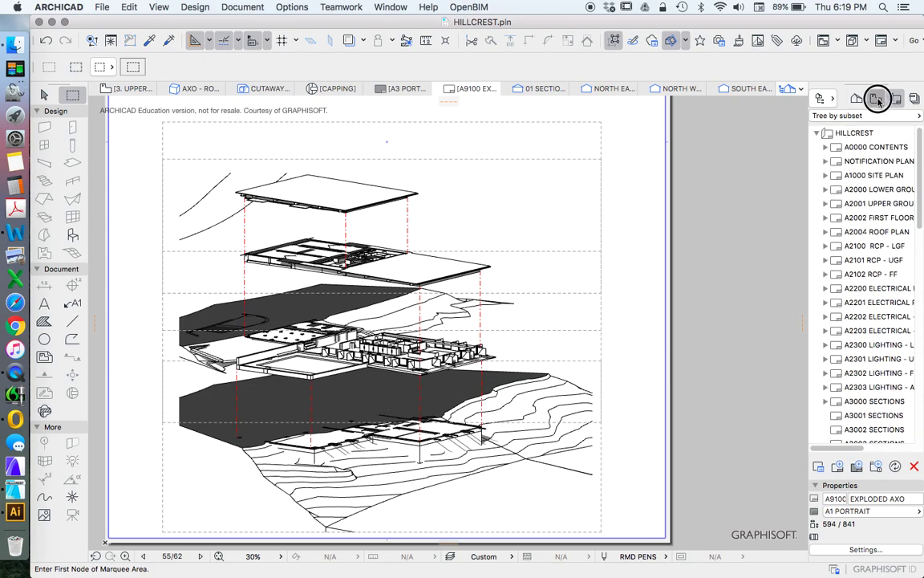
Open the CUTAWAY - PLAN - LGF 3D view from the View Map
{"action": "left_click", "coordinate": [877, 98]}
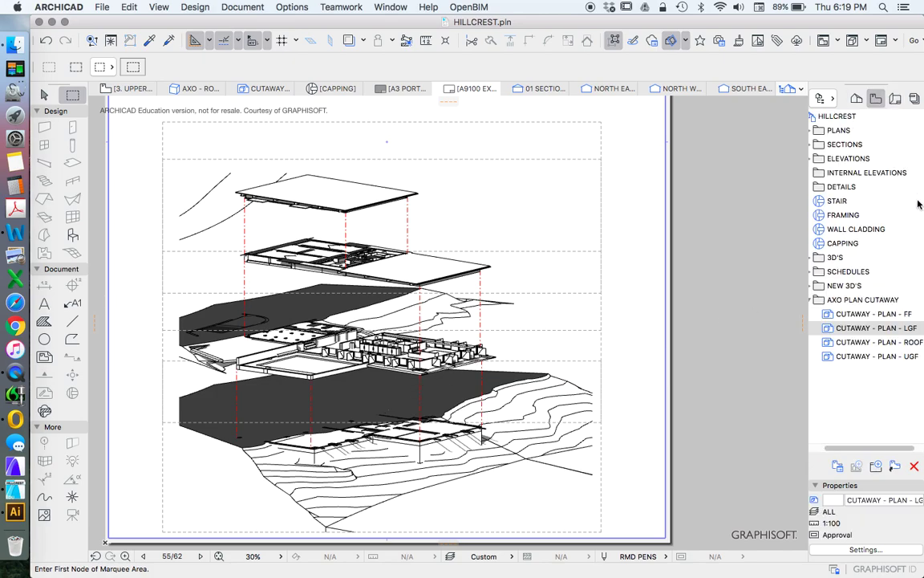
{"action": "double_click", "coordinate": [858, 327]}
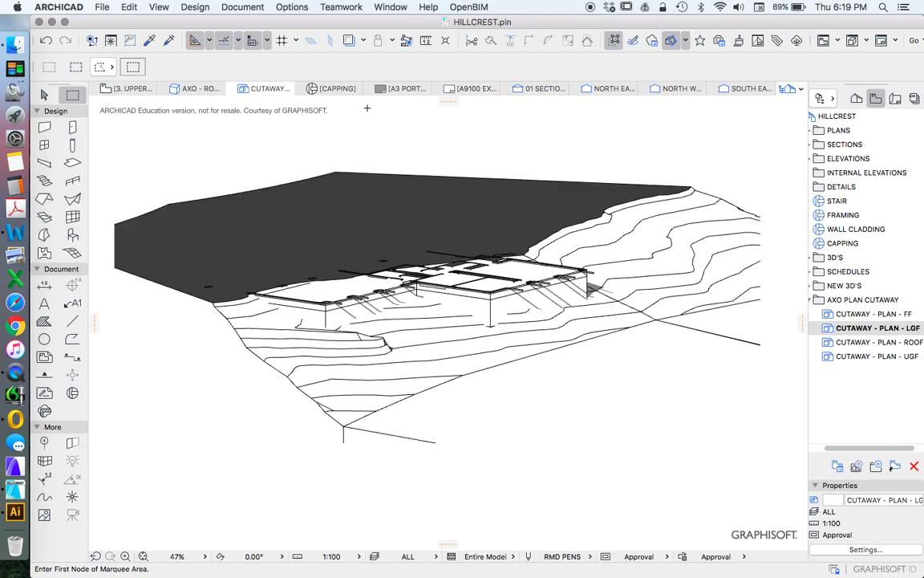
{"action": "left_click", "coordinate": [152, 7]}
{"action": "mouse_move", "coordinate": [140, 7]}
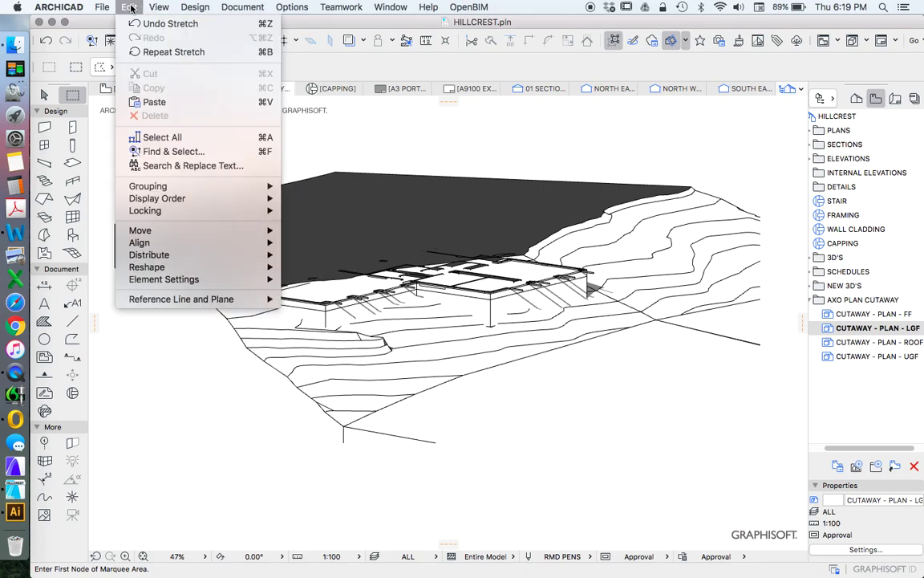
{"action": "mouse_move", "coordinate": [208, 280]}
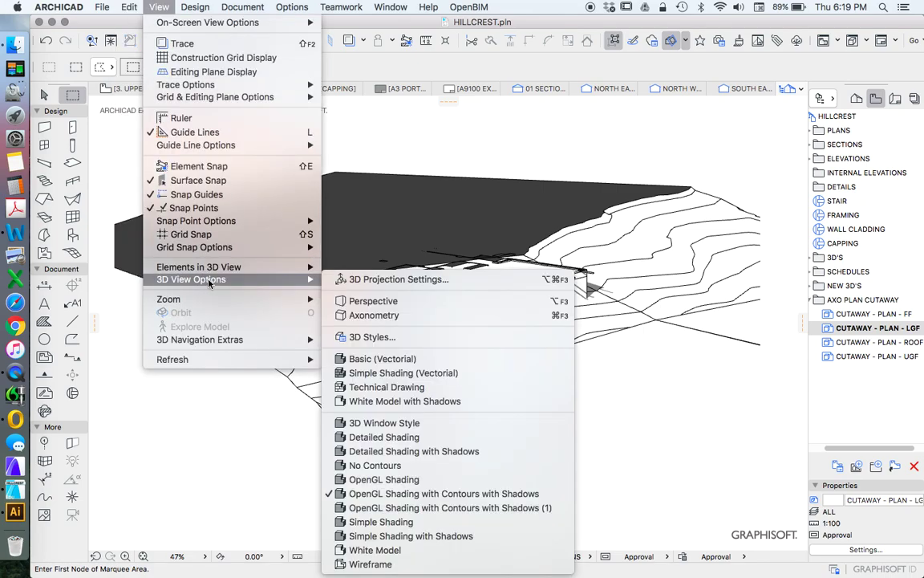
Switch to the Project Map and apply Show All in 3D to the 3D window
{"action": "left_click", "coordinate": [856, 98]}
{"action": "left_click", "coordinate": [857, 98]}
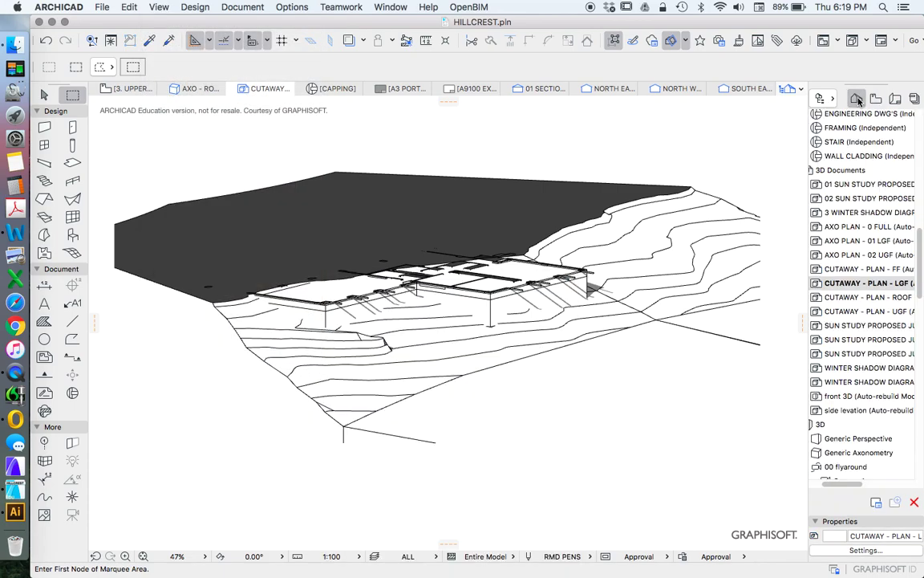
{"action": "scroll", "coordinate": [905, 295], "scroll_direction": "up", "scroll_amount": 15}
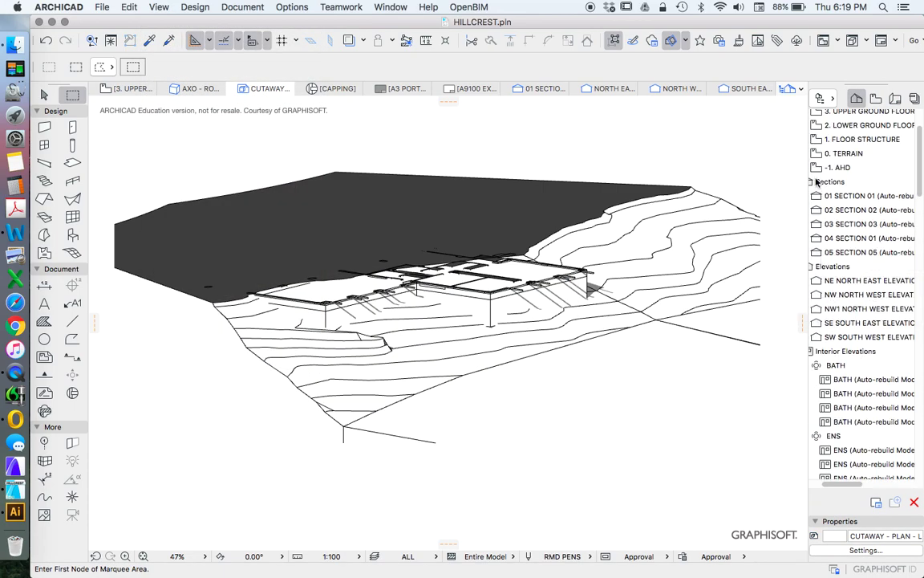
{"action": "right_click", "coordinate": [757, 152]}
{"action": "left_click", "coordinate": [776, 363]}
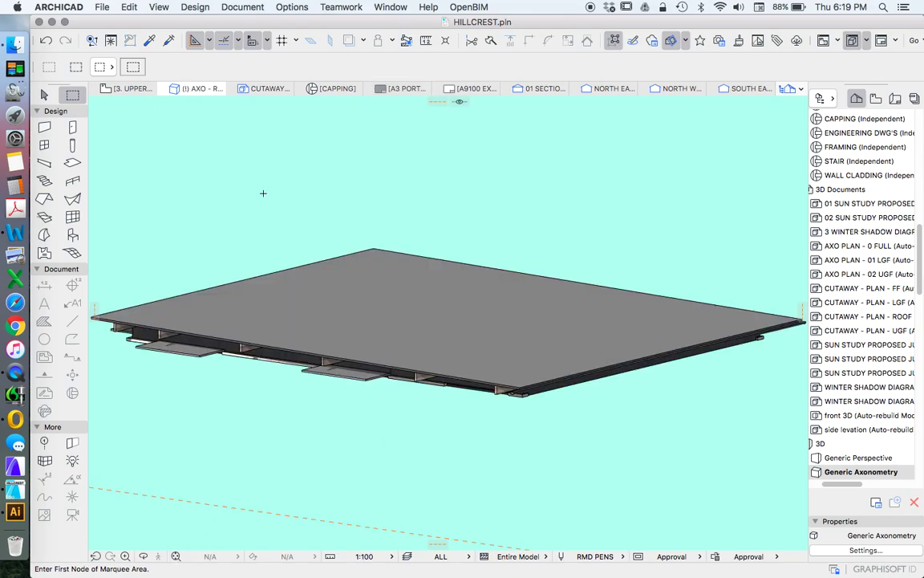
Uncheck 3D Cutaway under View > Elements in 3D View to show the full house and terrain
{"action": "left_click", "coordinate": [159, 7]}
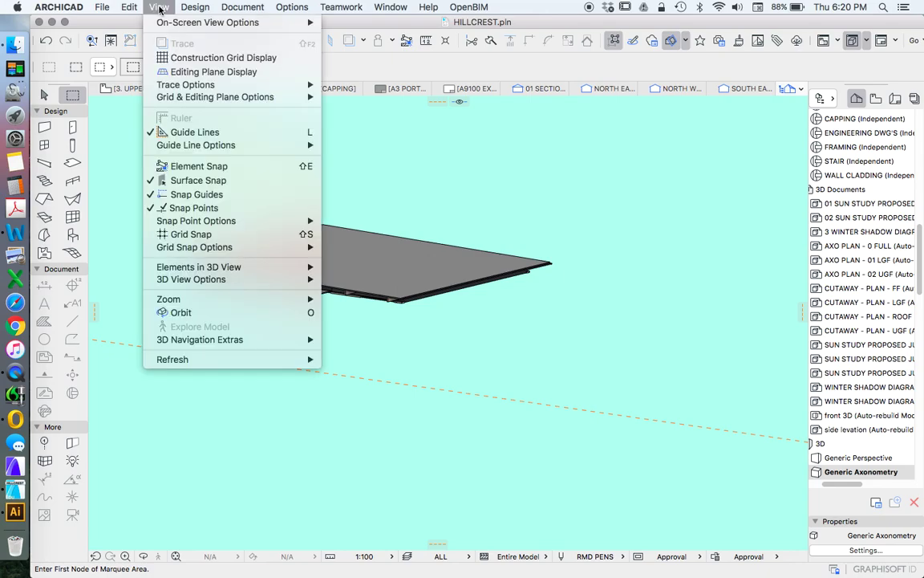
{"action": "mouse_move", "coordinate": [206, 272]}
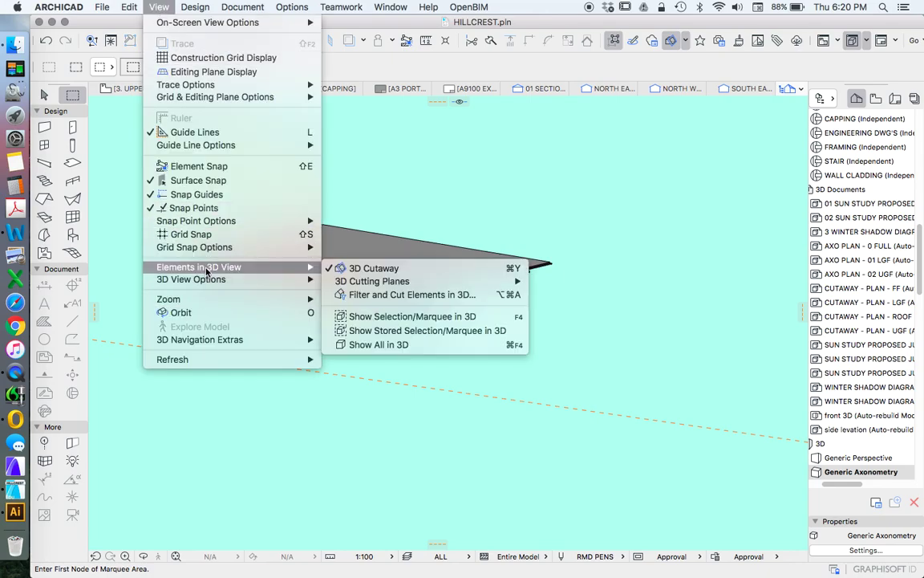
{"action": "left_click", "coordinate": [375, 268]}
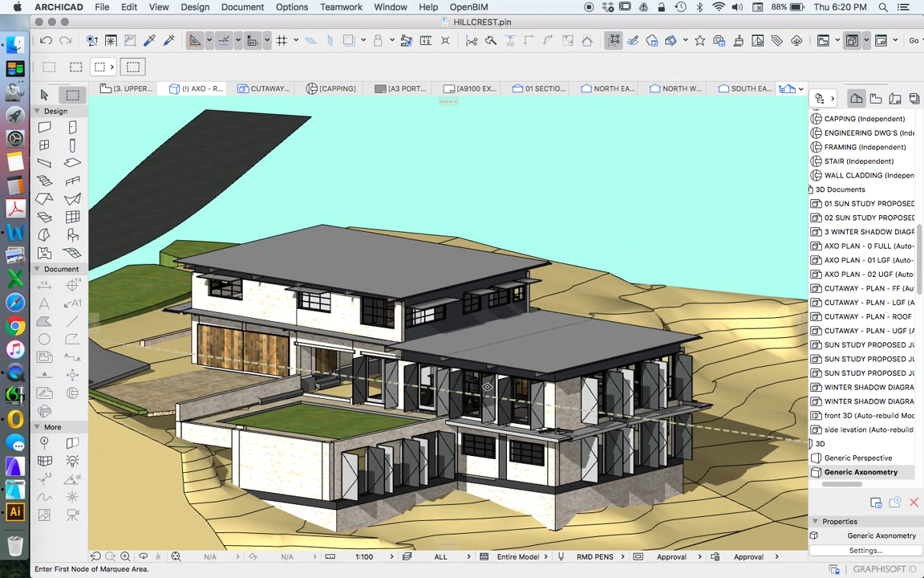
Reopen the A9100 EXPLODED AXO layout from the Layout Book to view the four-view exploded stack
{"action": "left_click", "coordinate": [895, 98]}
{"action": "scroll", "coordinate": [905, 335], "scroll_direction": "down", "scroll_amount": 10}
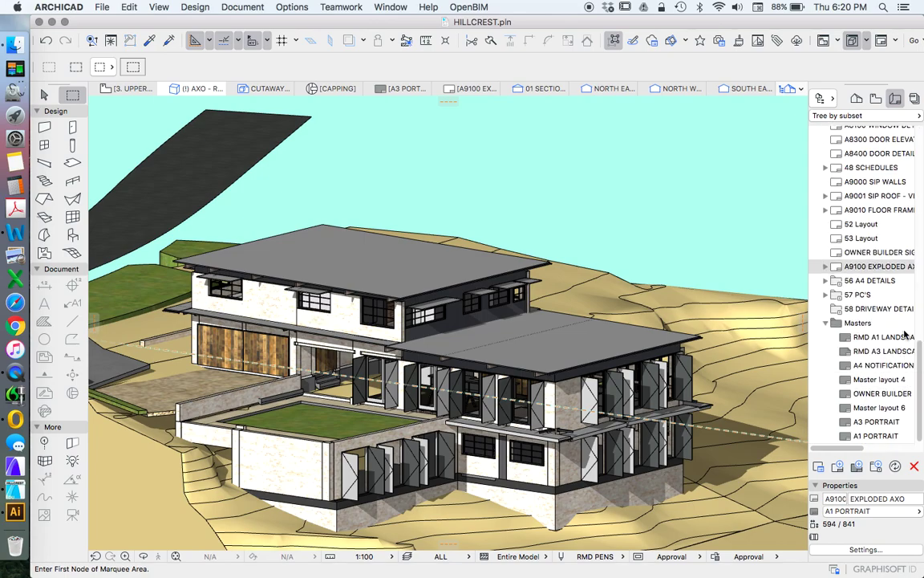
{"action": "double_click", "coordinate": [876, 265]}
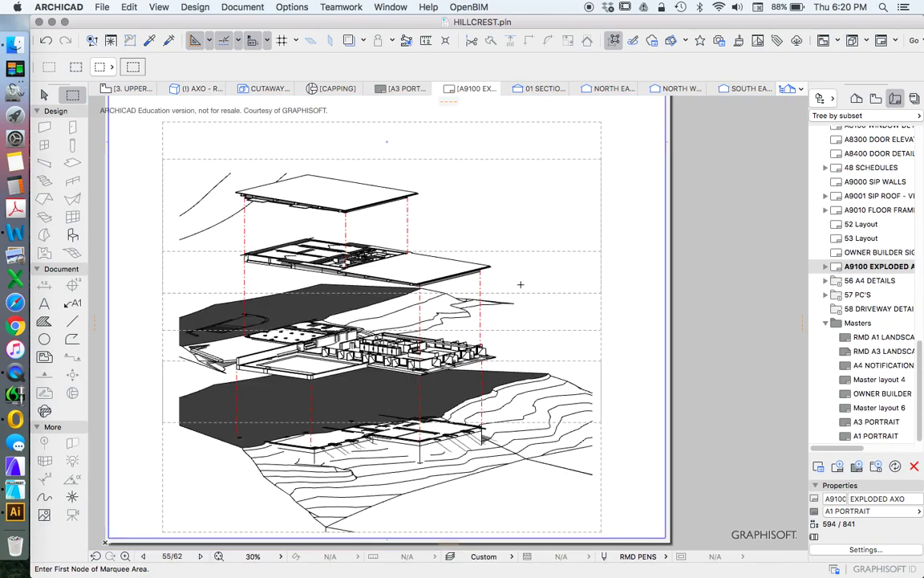
{"action": "scroll", "coordinate": [533, 277], "scroll_direction": "down", "scroll_amount": 1}
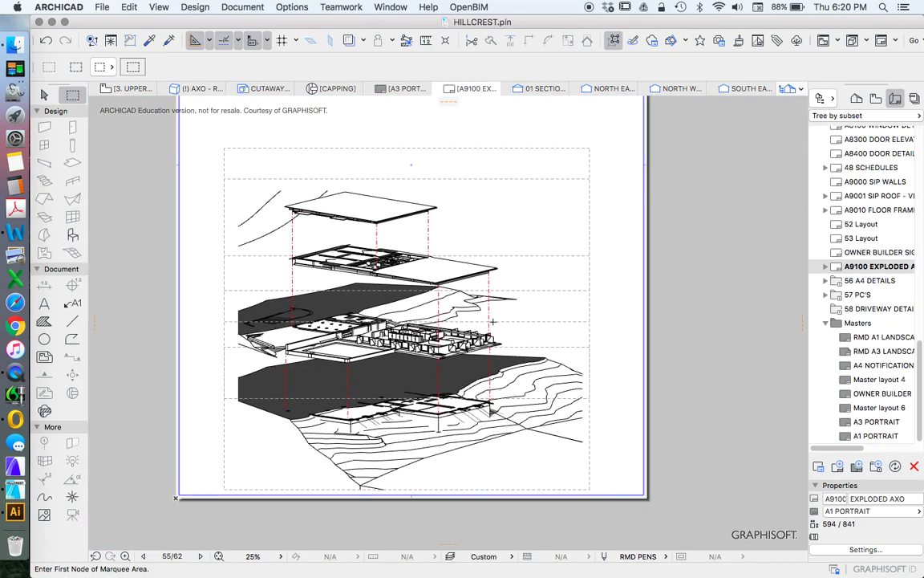